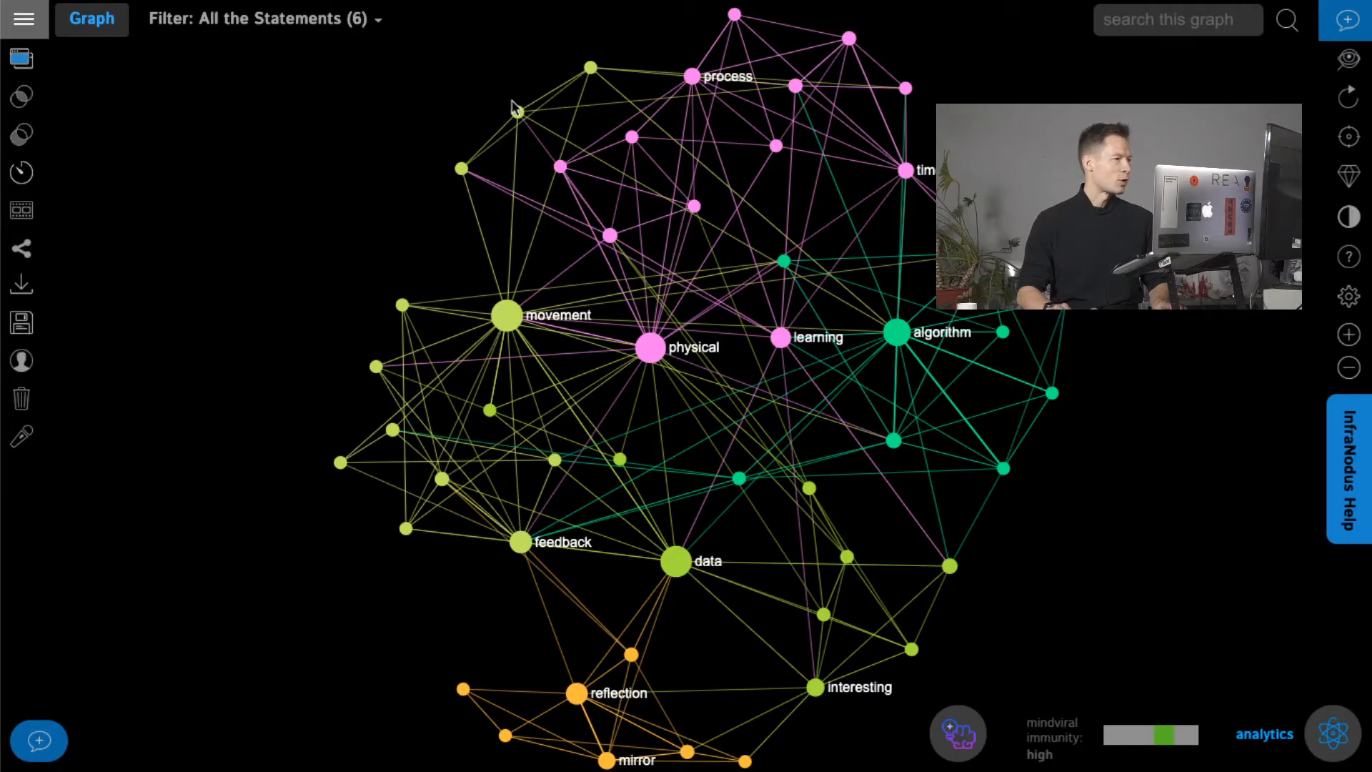
Step: Save the graph note "I still need to work on developing the ideas around the notion of physical movement further" in the graph's meta information
click(39, 741)
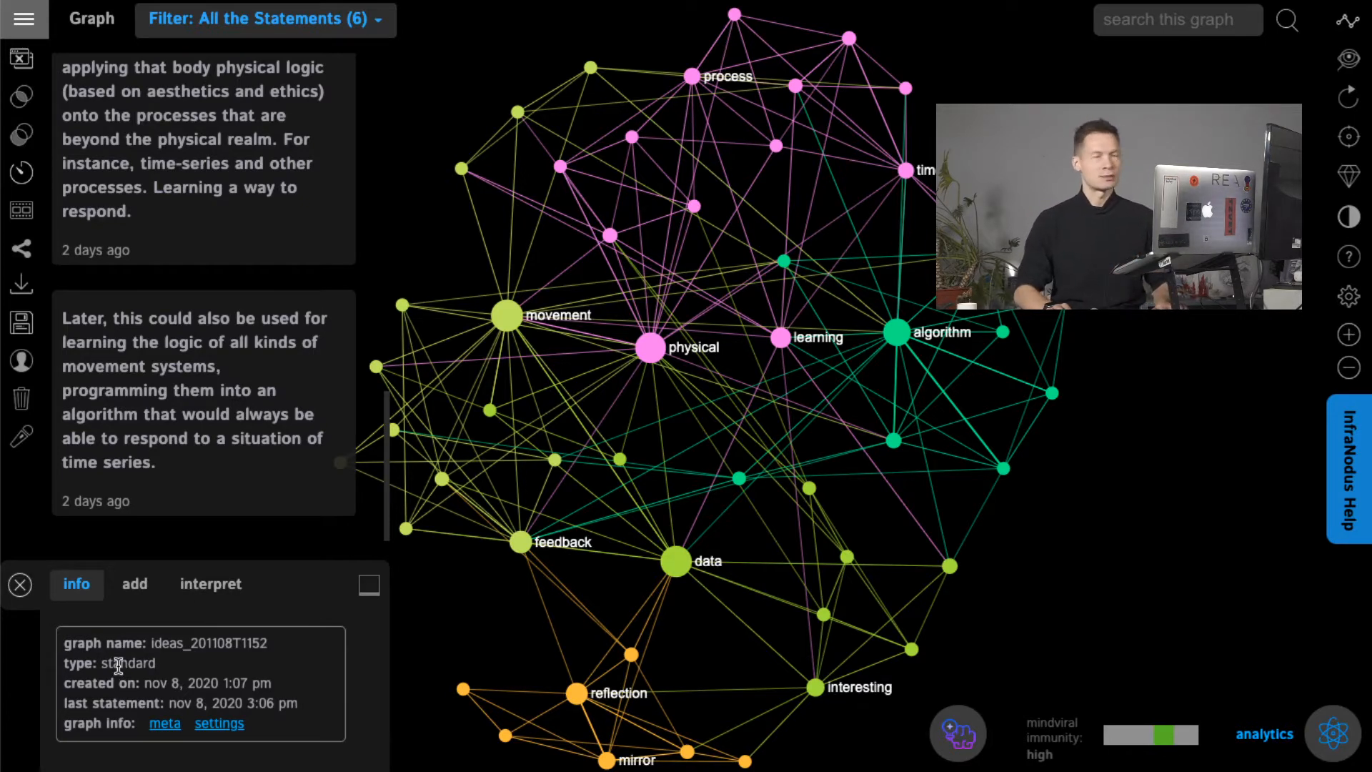
drag(118, 679, 264, 683)
click(259, 679)
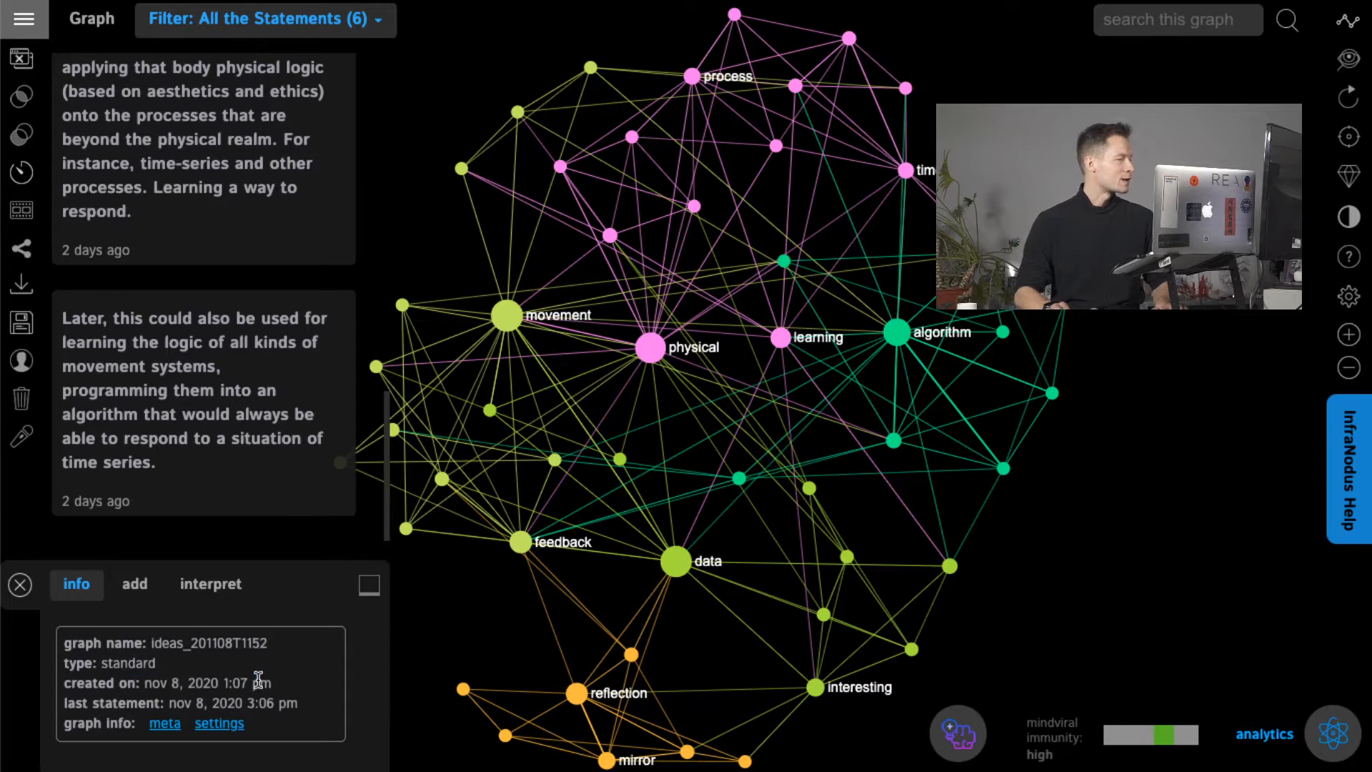
click(165, 724)
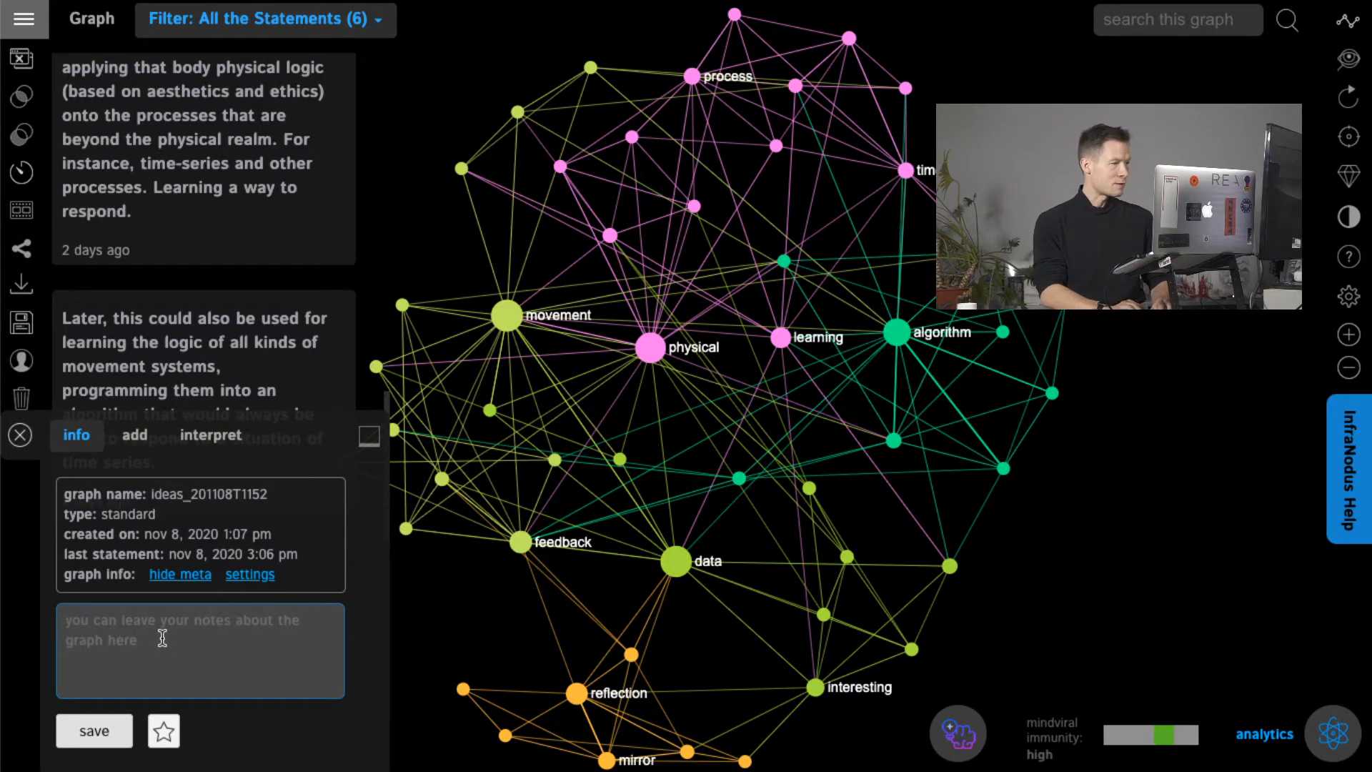
text(I still need to work o)
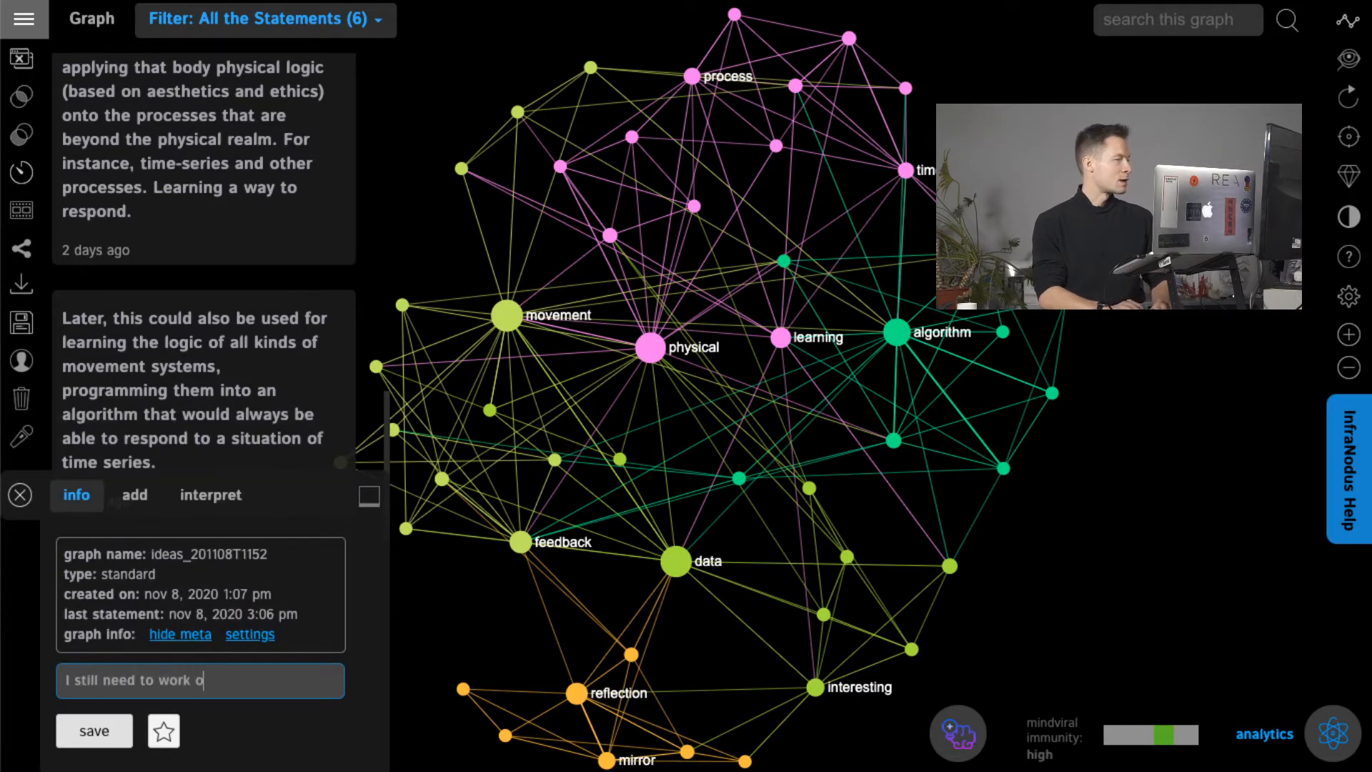
text(n developing th)
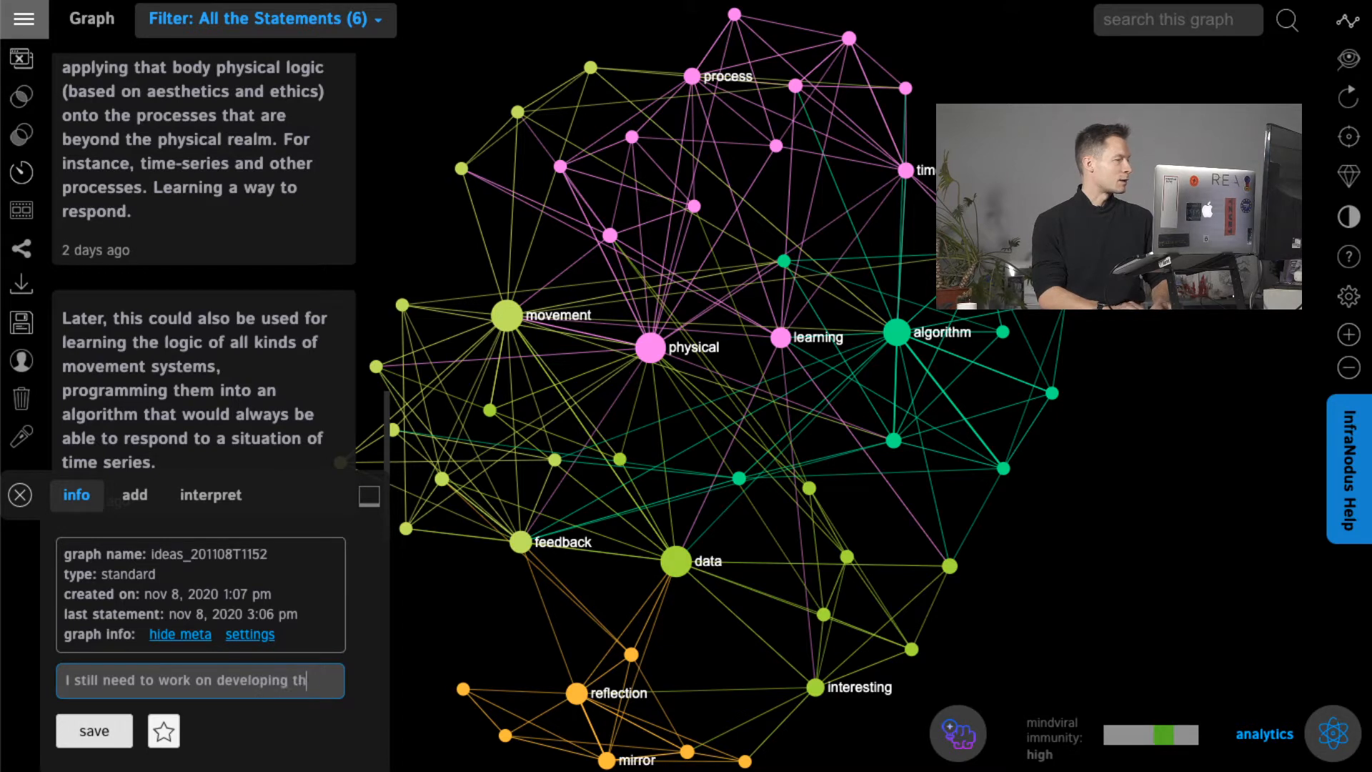
text(e ideas around the)
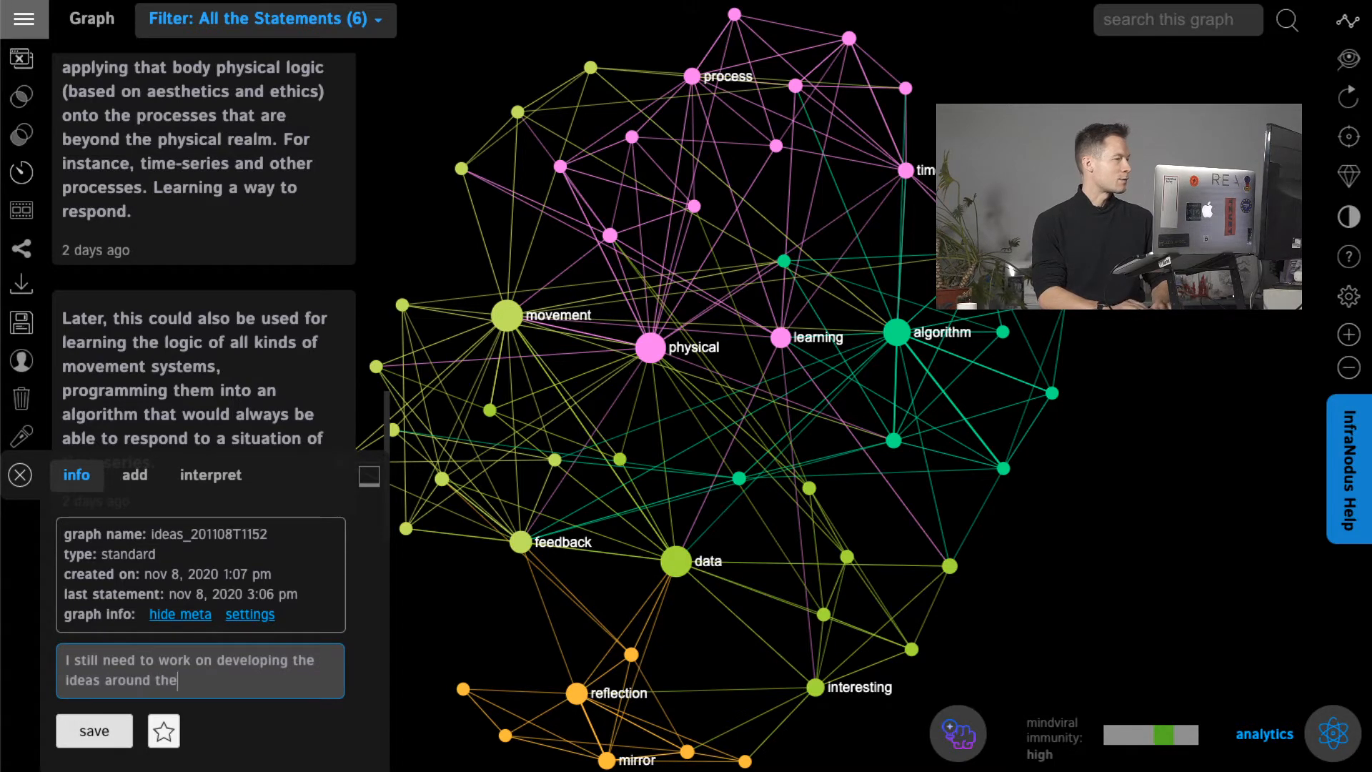
text( notion of physical)
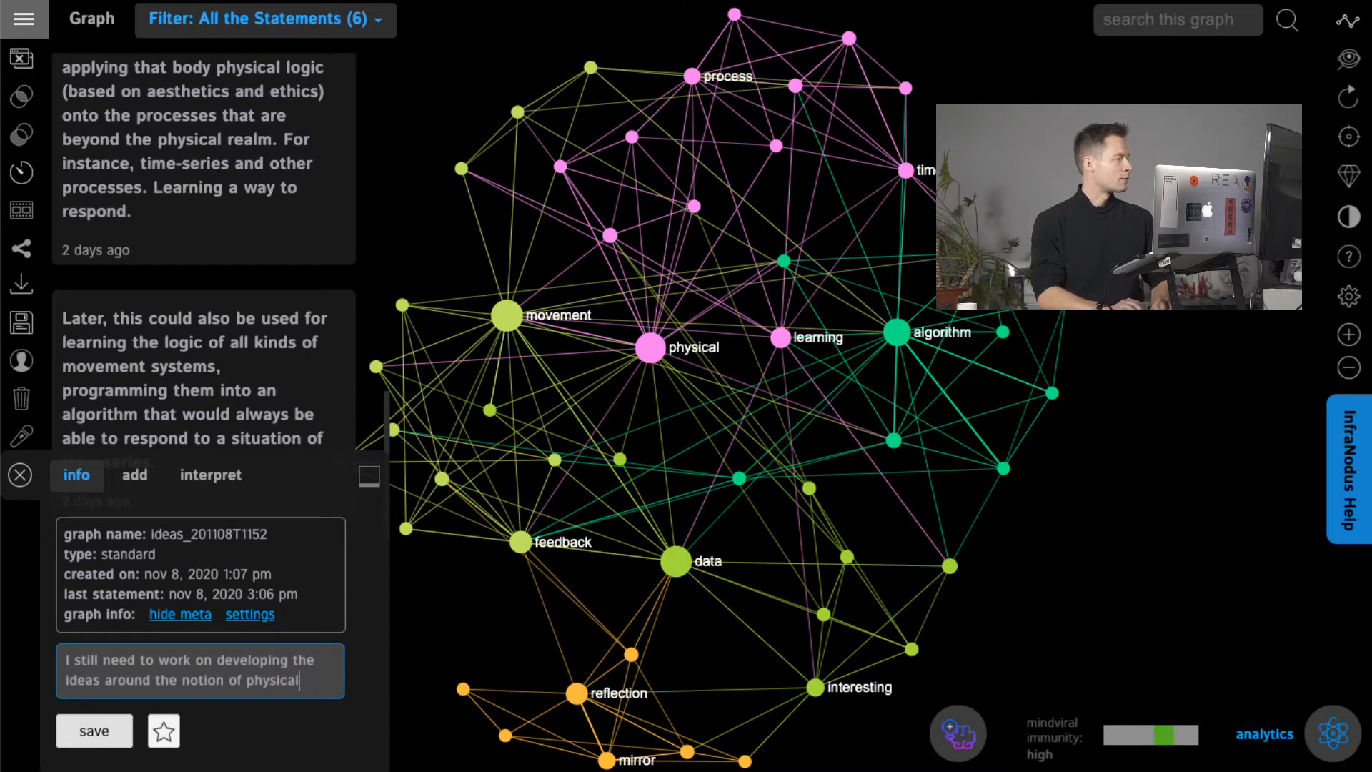
text( movement further)
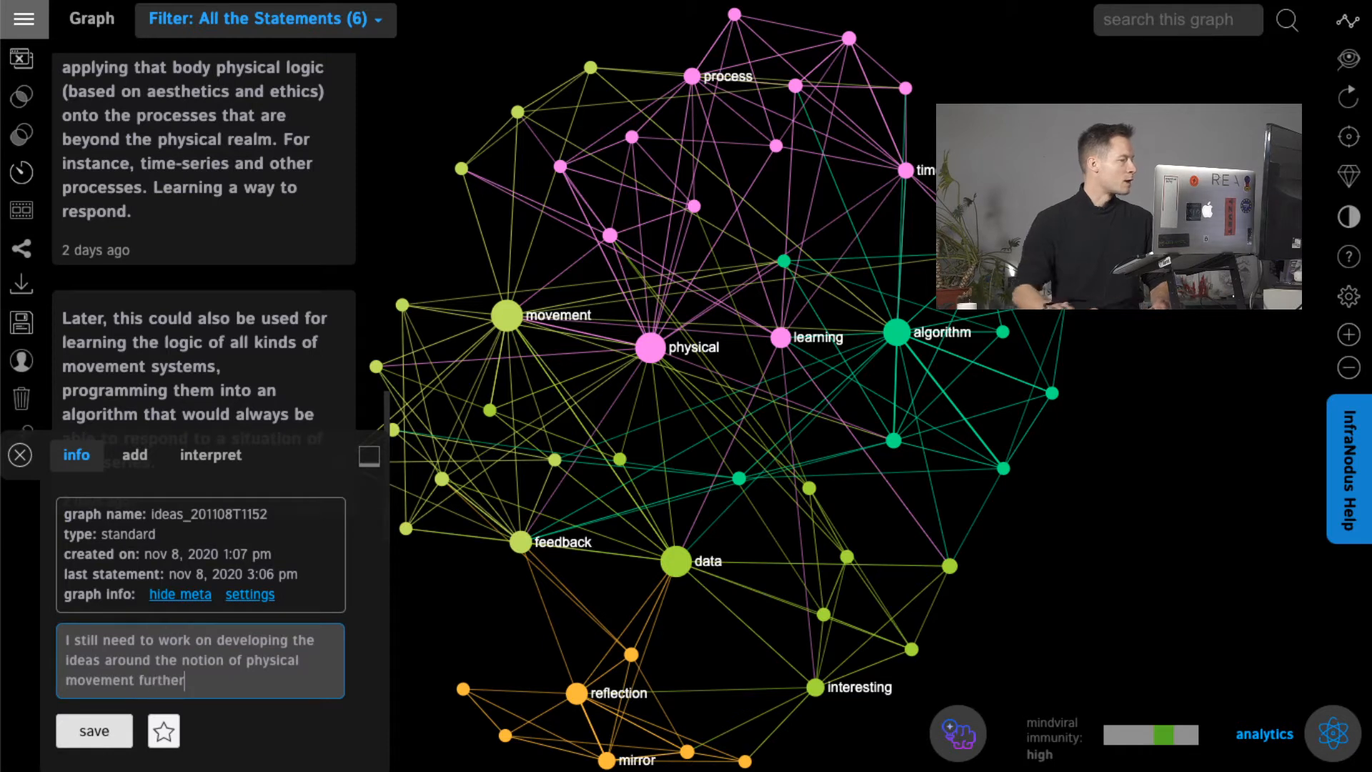
click(93, 733)
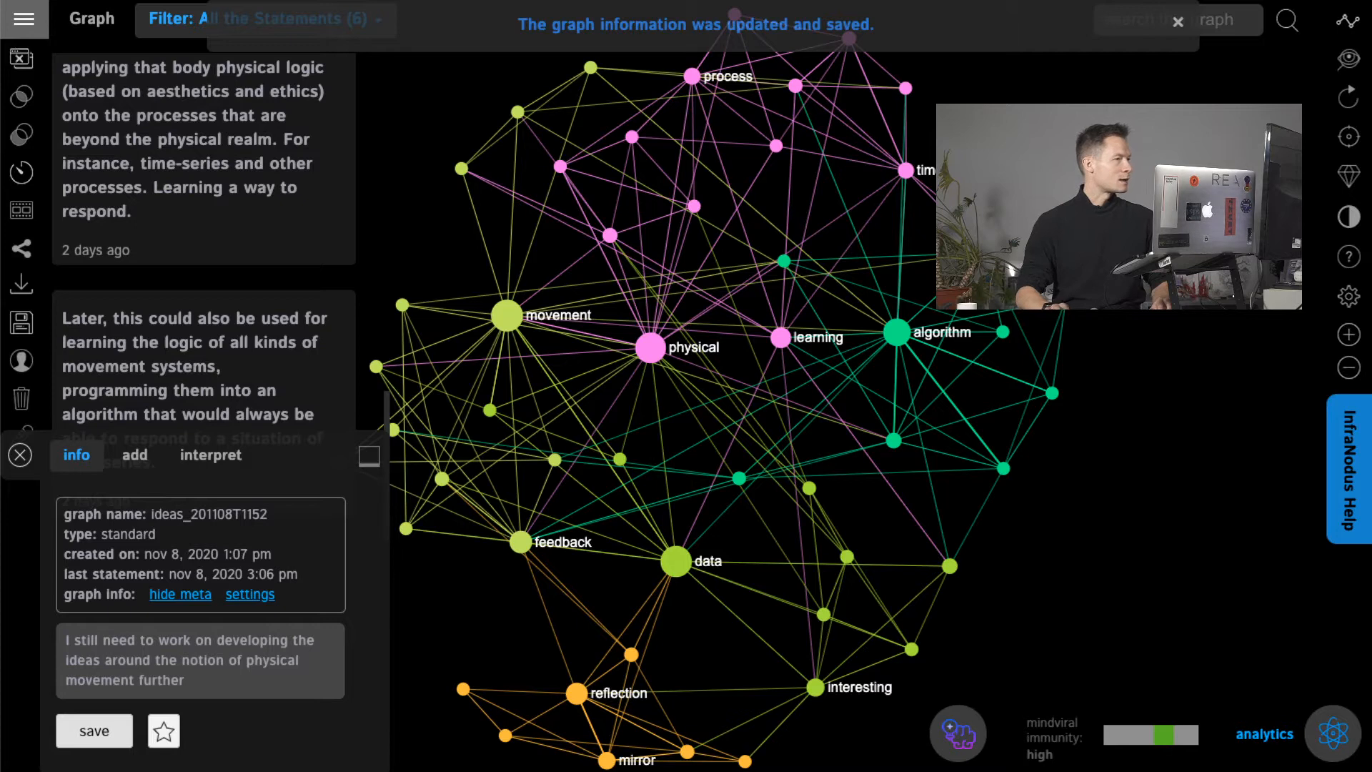
click(1178, 22)
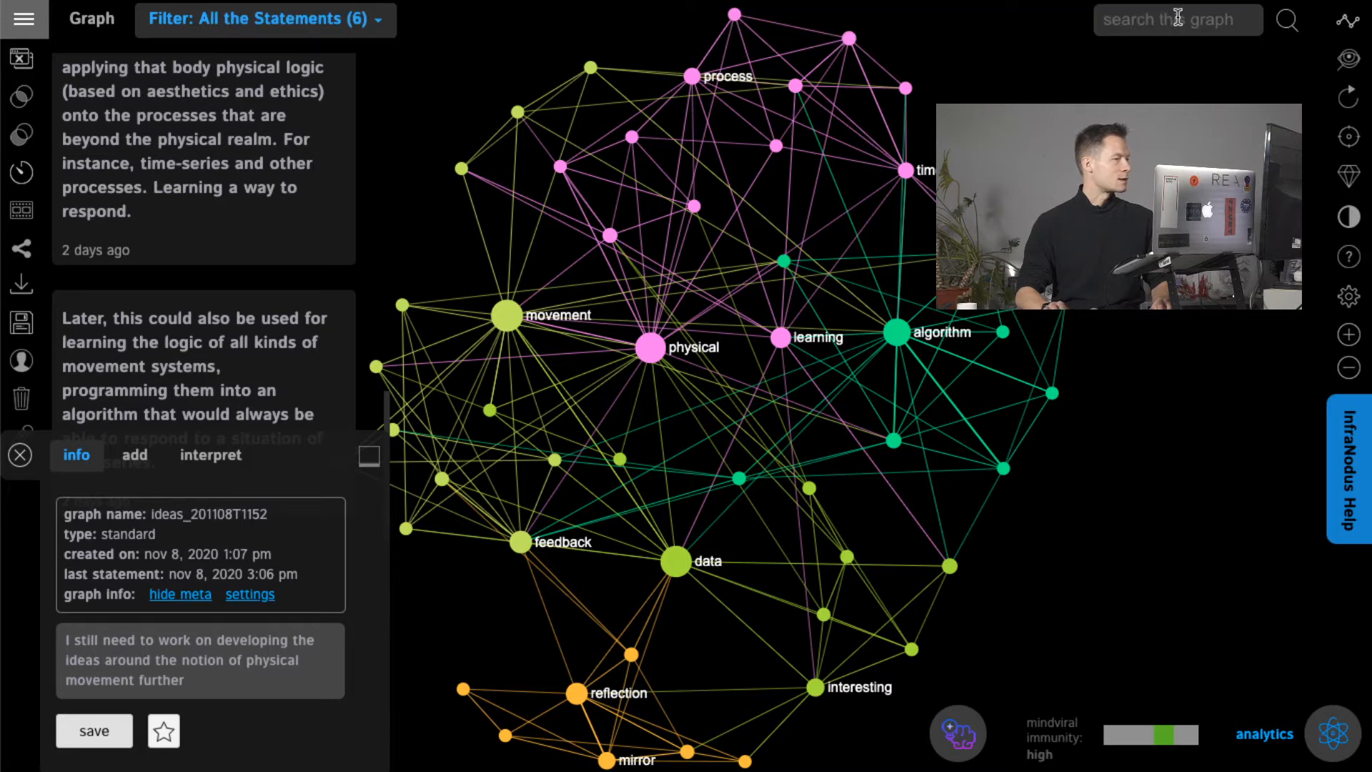
Step: Hide and reshow the graph's meta note, and star the graph as a favourite
click(179, 599)
click(173, 729)
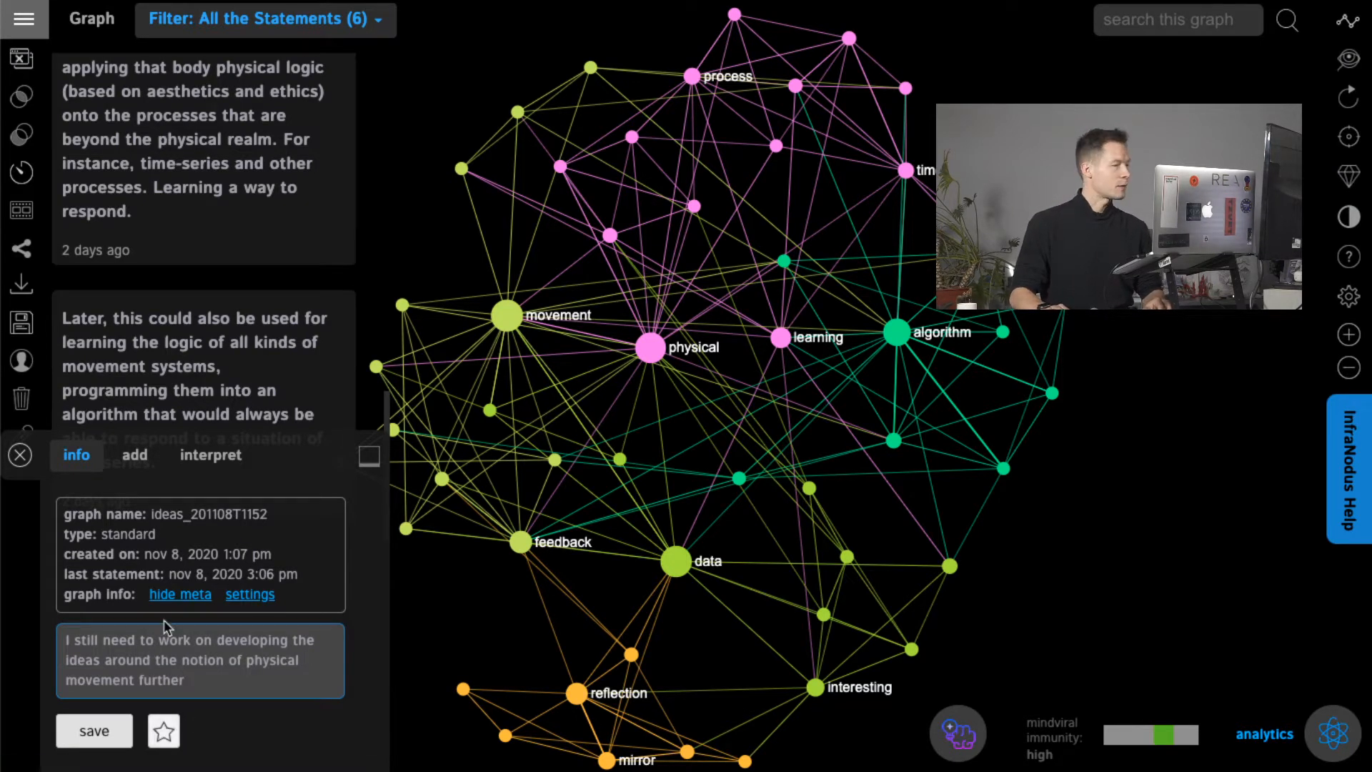
click(175, 600)
click(176, 724)
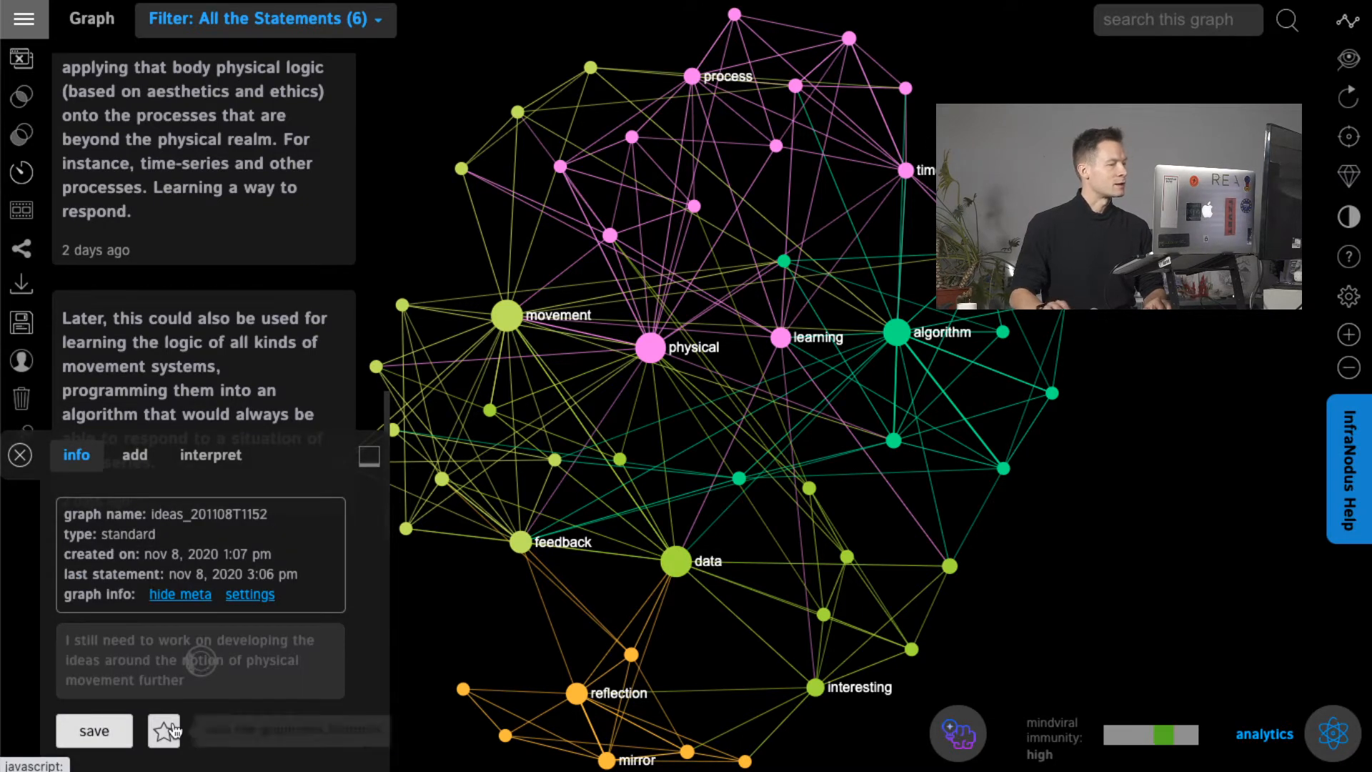
click(172, 730)
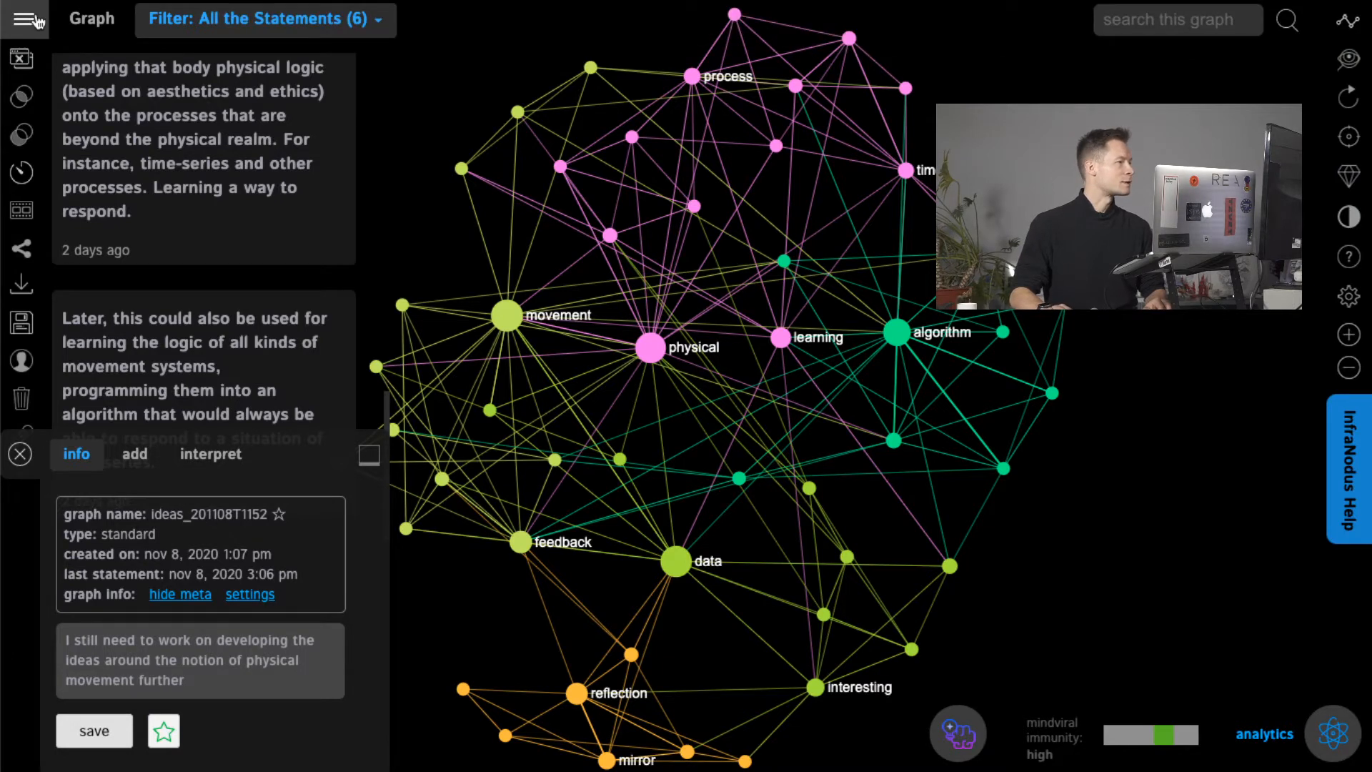
Step: Go to the apps/home page, look through the saved graphs list for starred graphs and reopen ideas_201108T1152
click(23, 19)
click(44, 129)
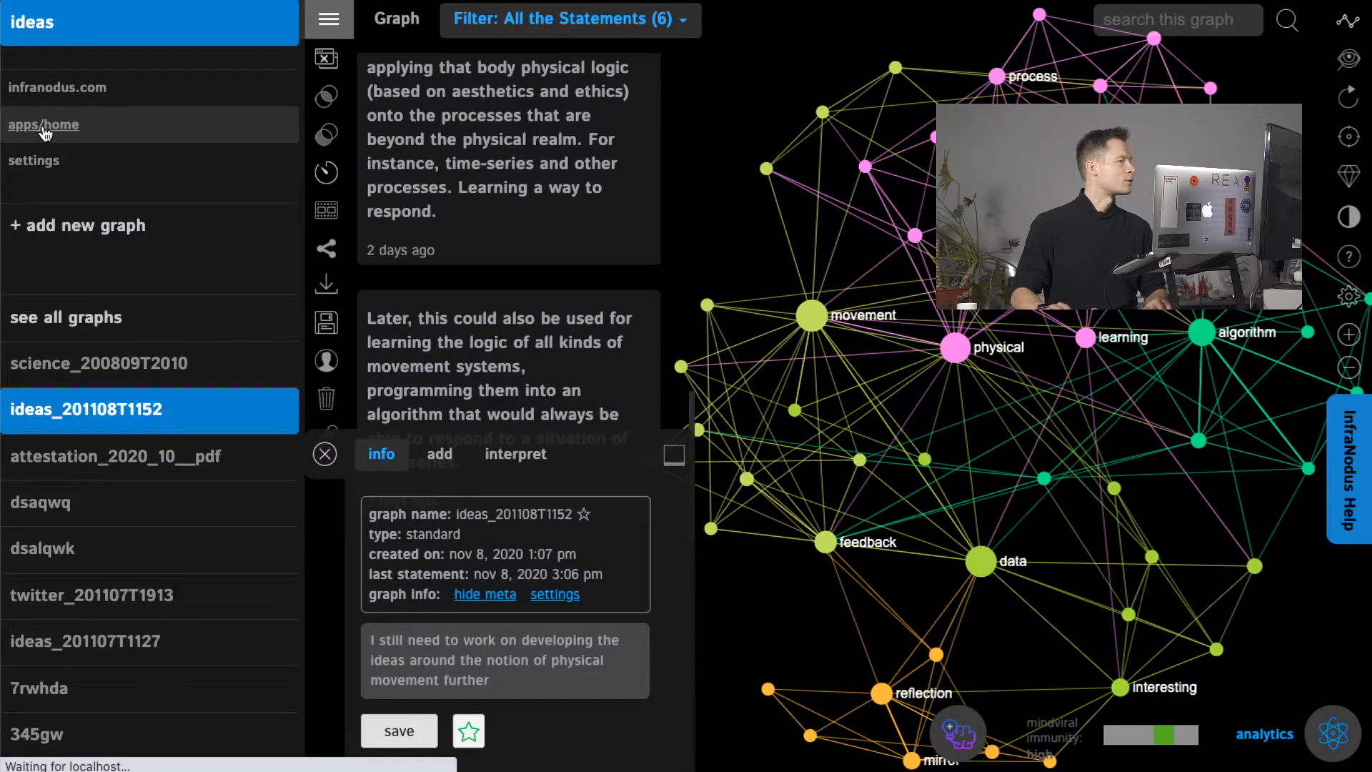
click(20, 17)
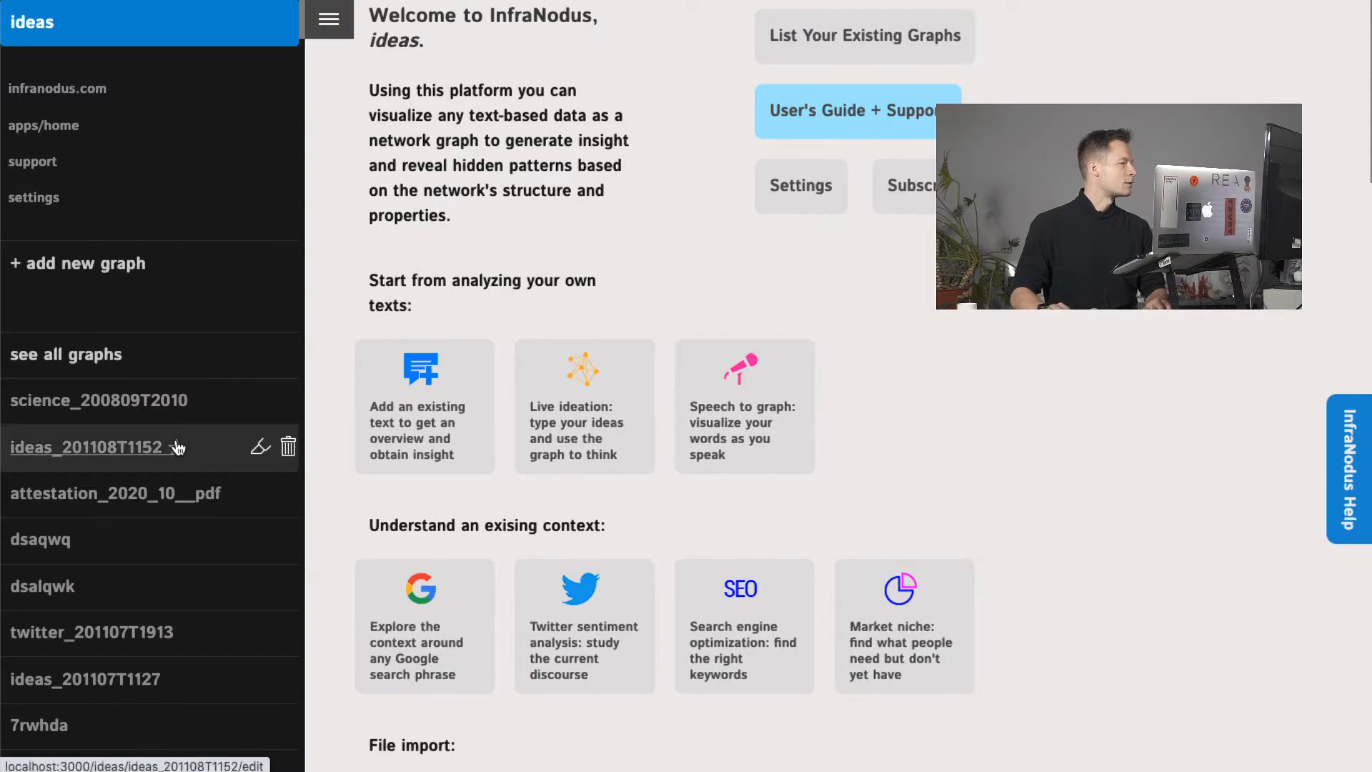
scroll(160, 569, down, 8)
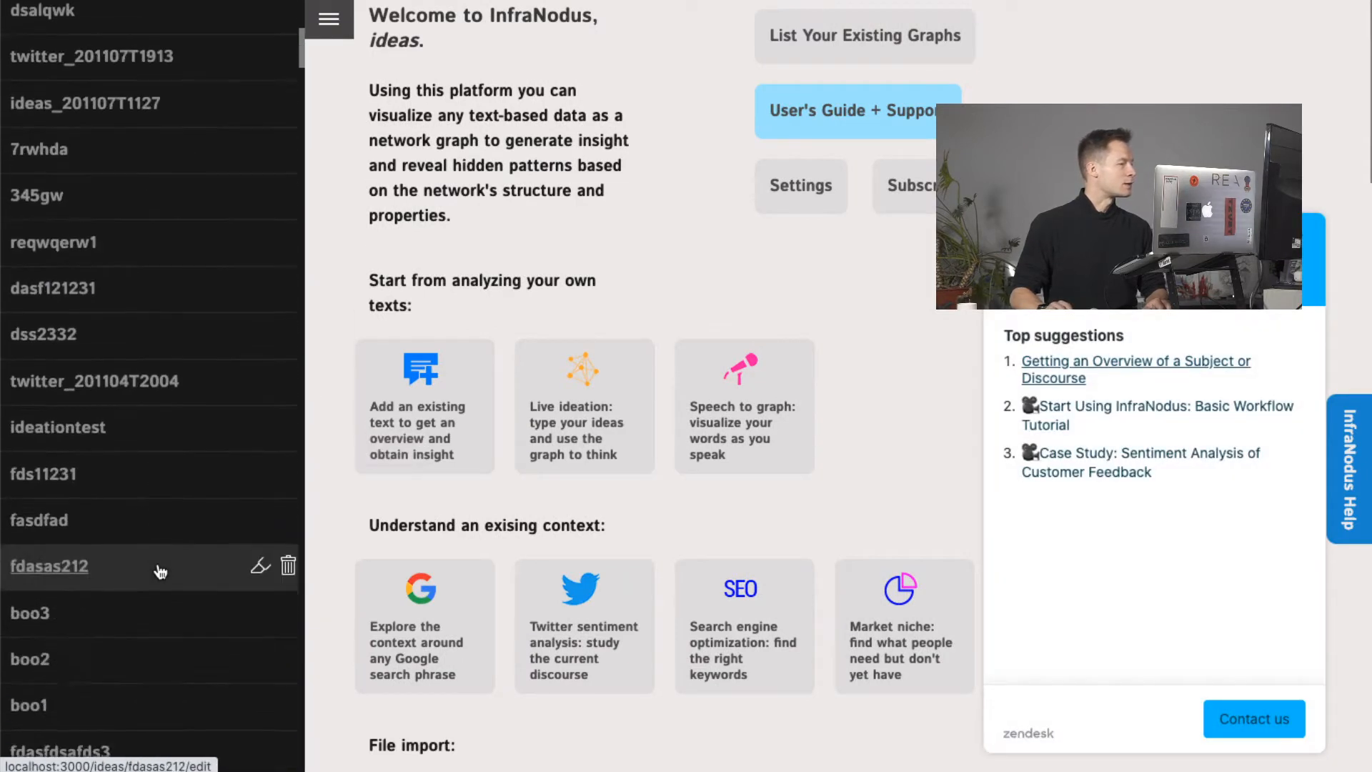
scroll(160, 570, down, 15)
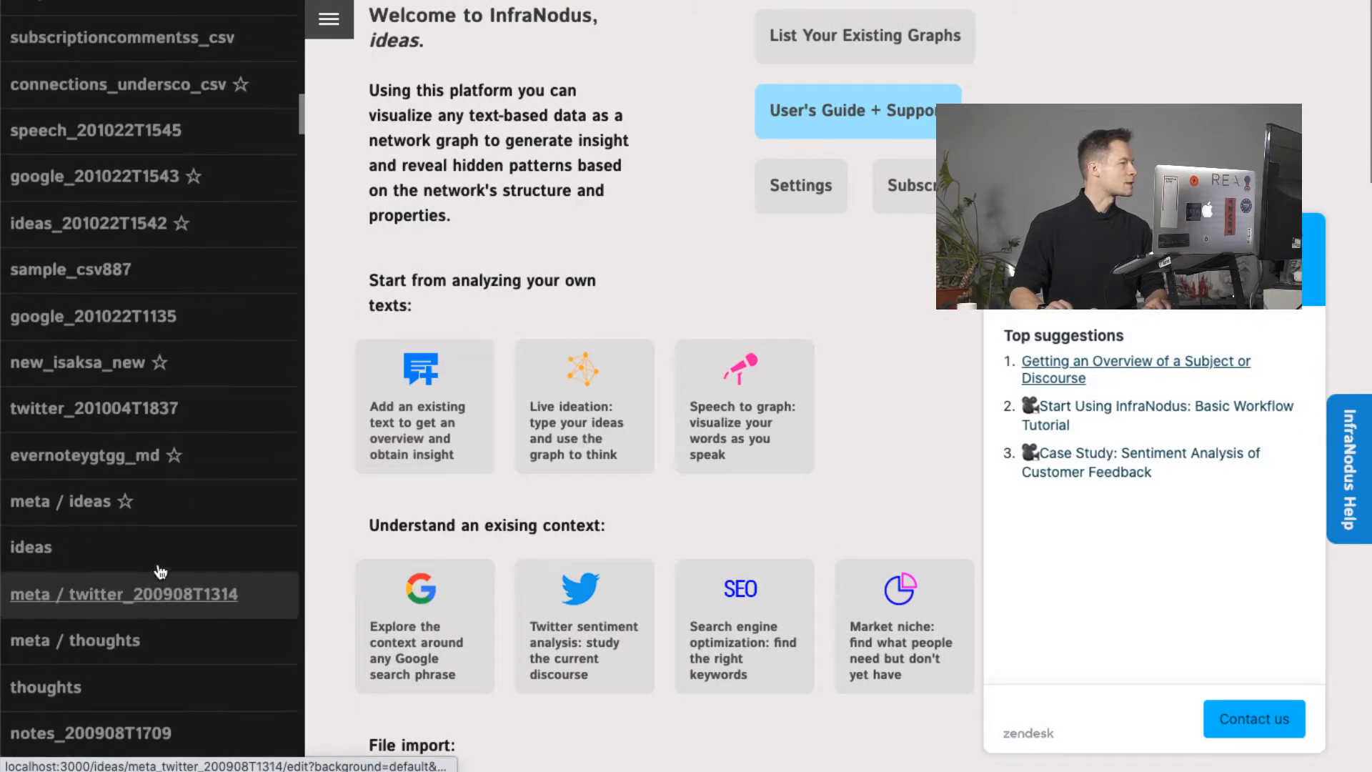
scroll(179, 372, up, 20)
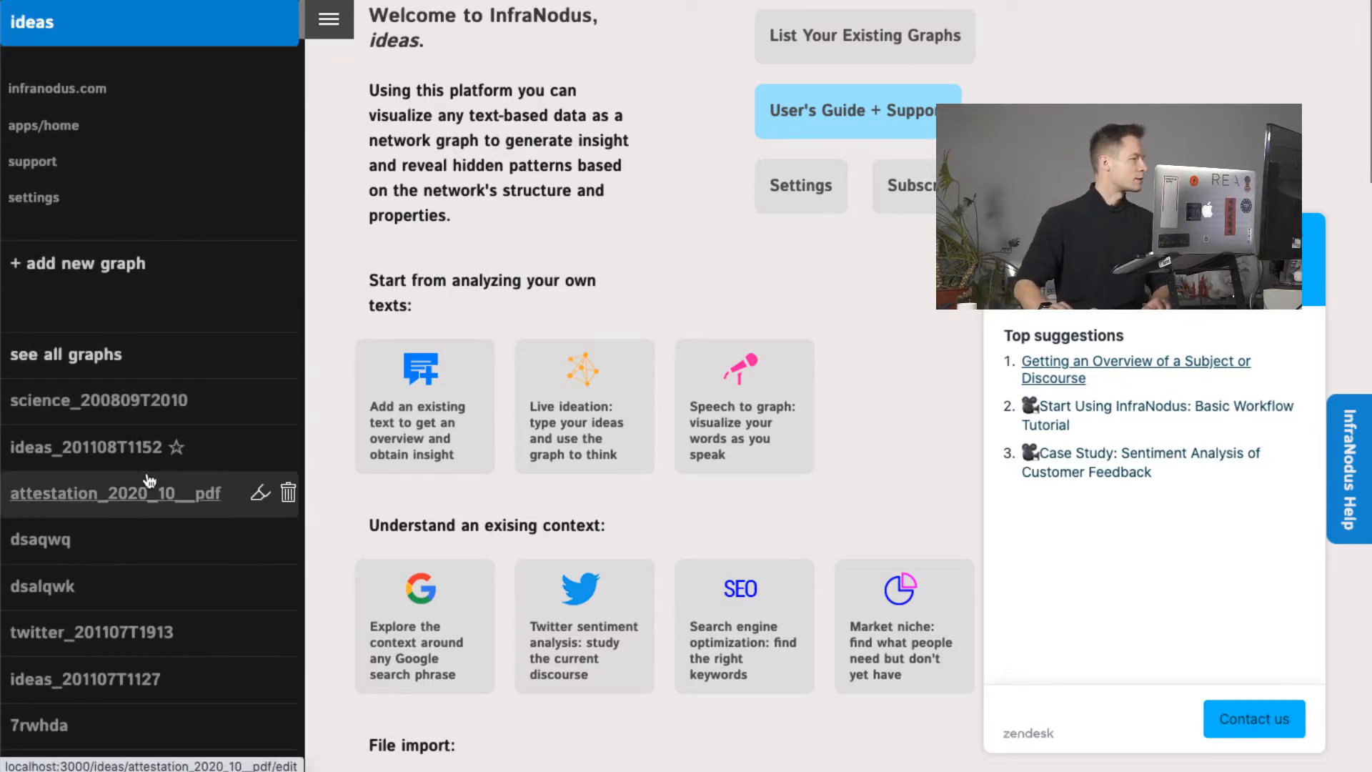
click(108, 450)
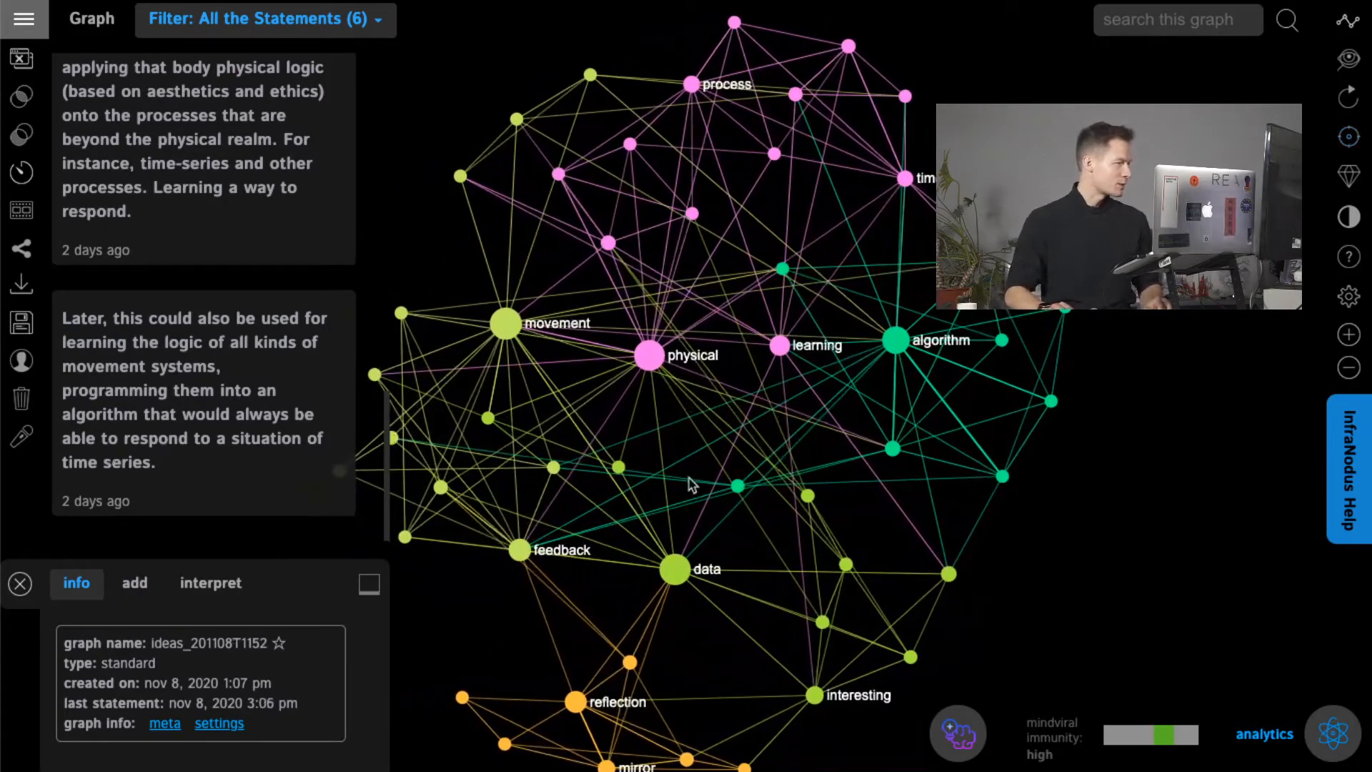
Step: Merge the physical and movement nodes into one physical_movement node, and check its connections and statements
click(649, 357)
click(507, 323)
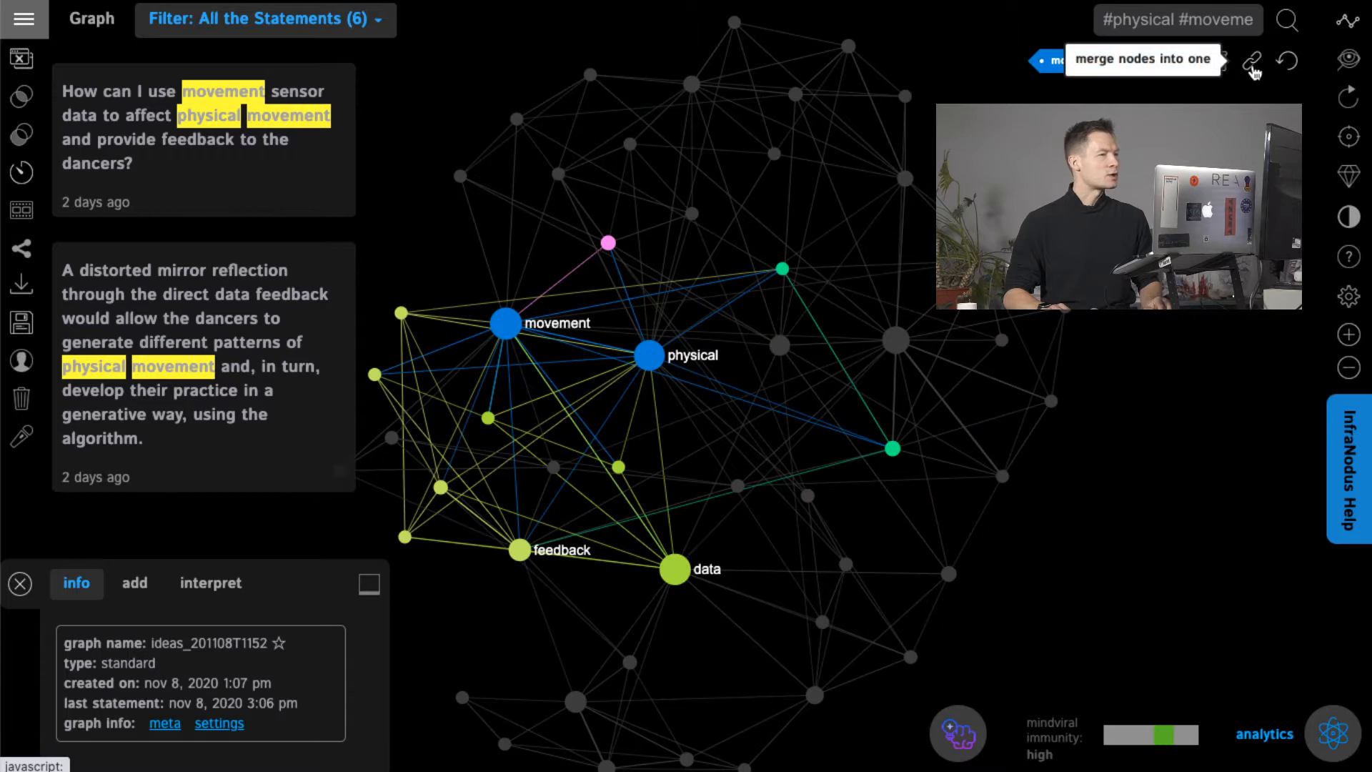
click(1253, 68)
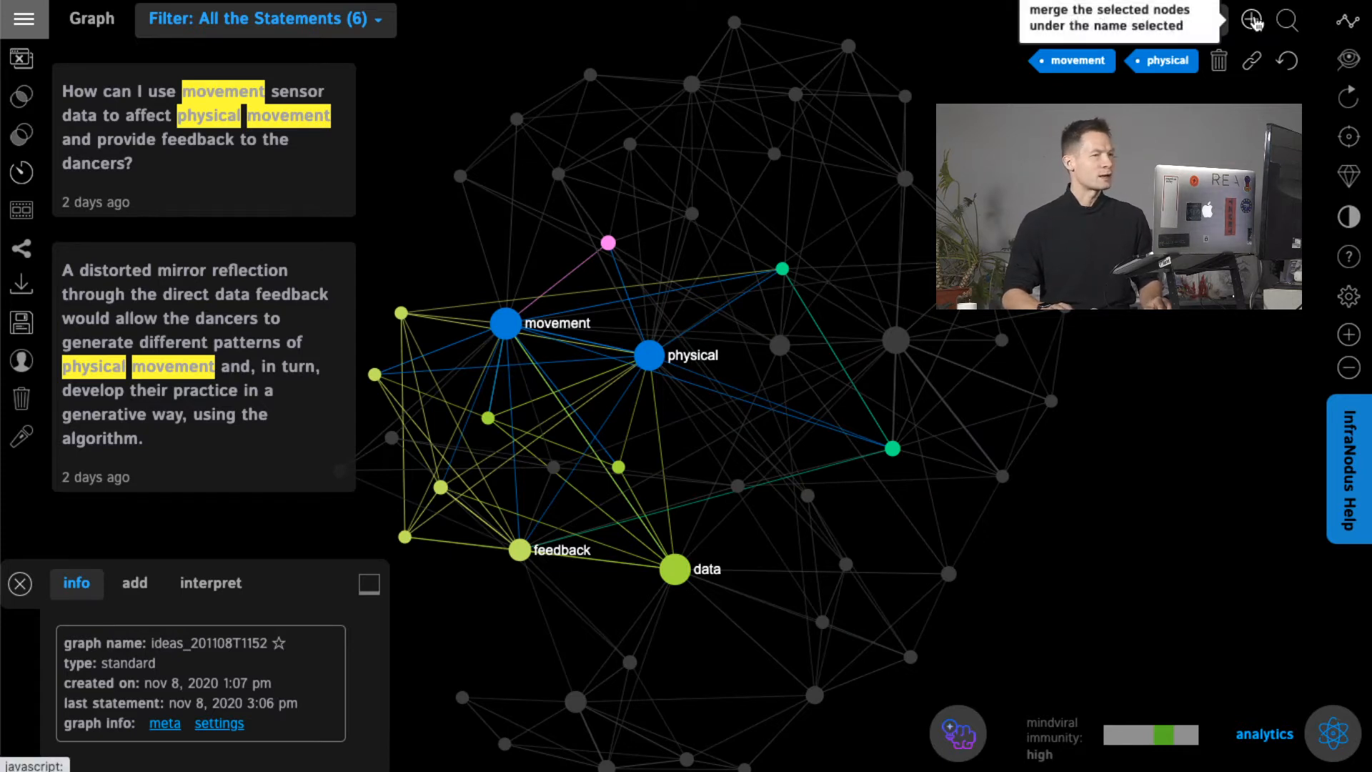
click(1252, 20)
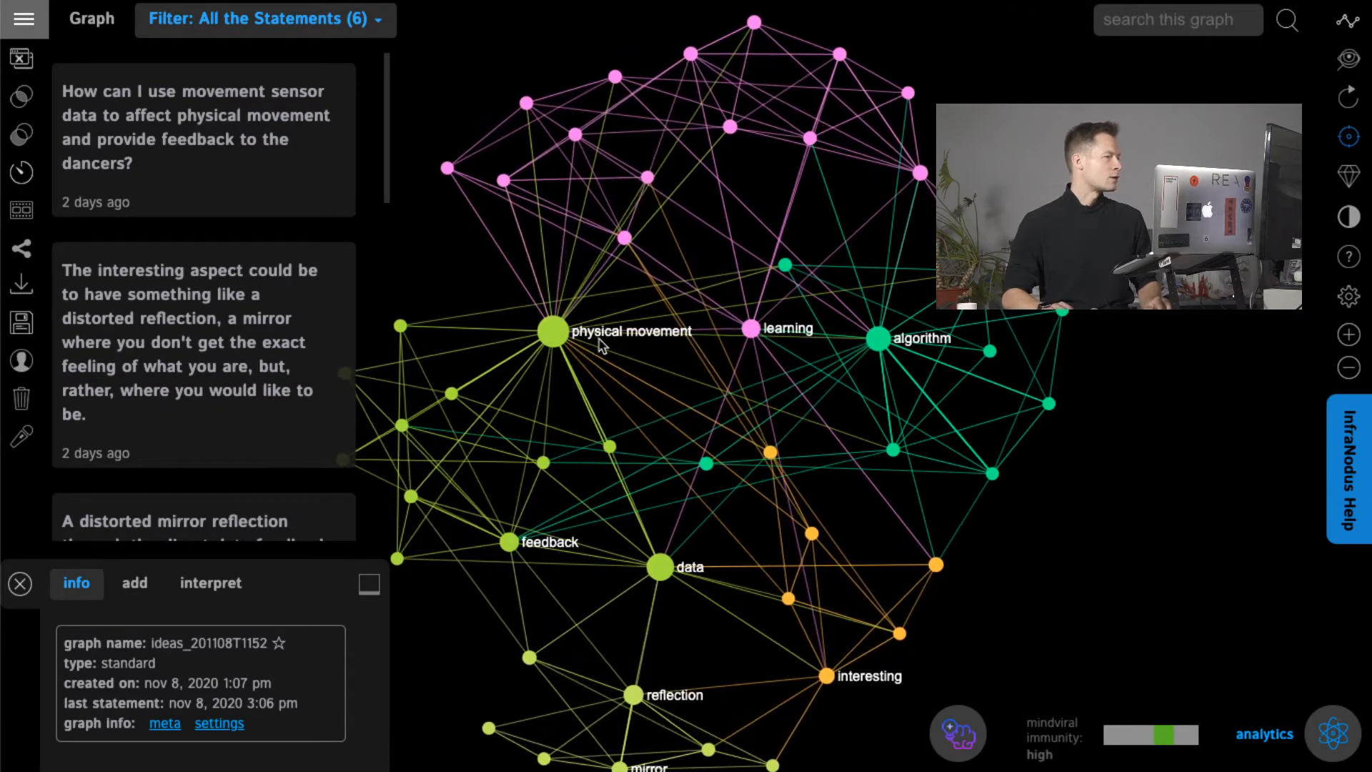
click(552, 332)
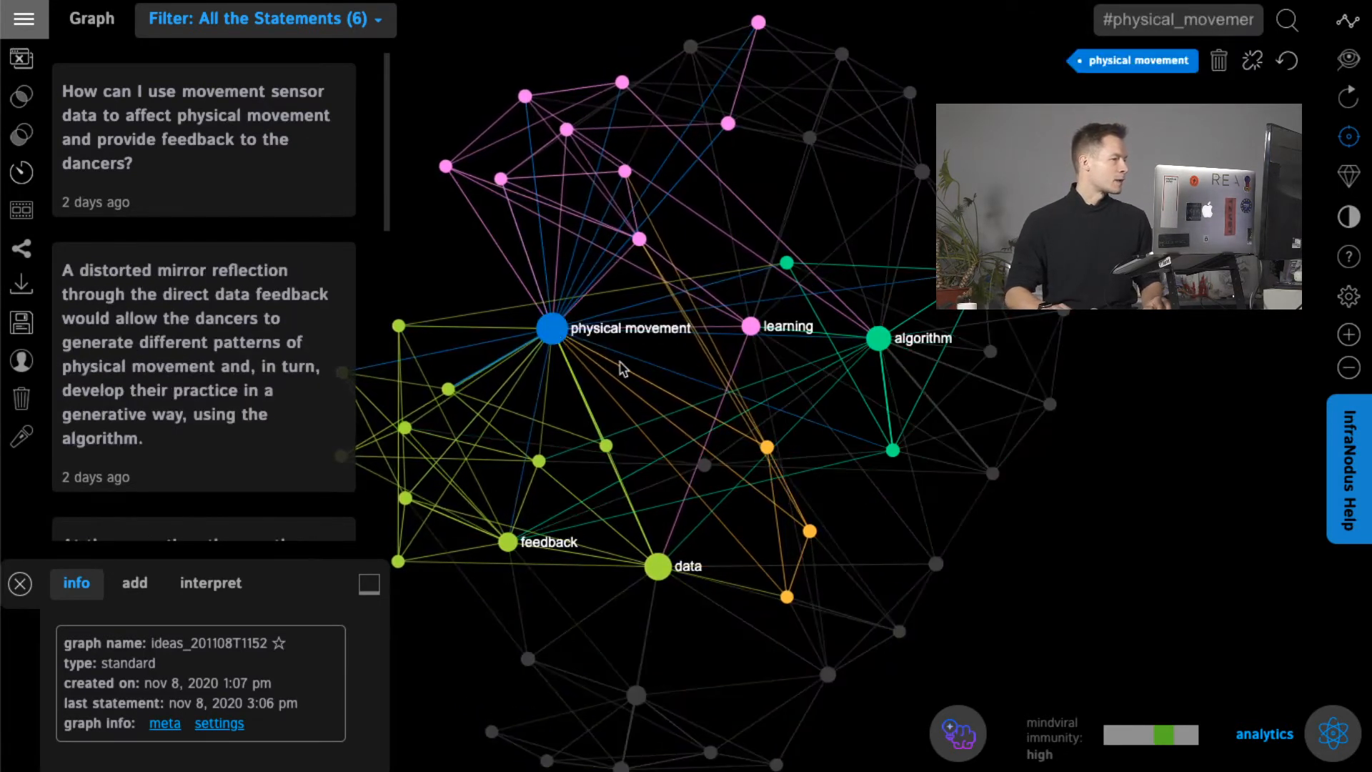
click(547, 333)
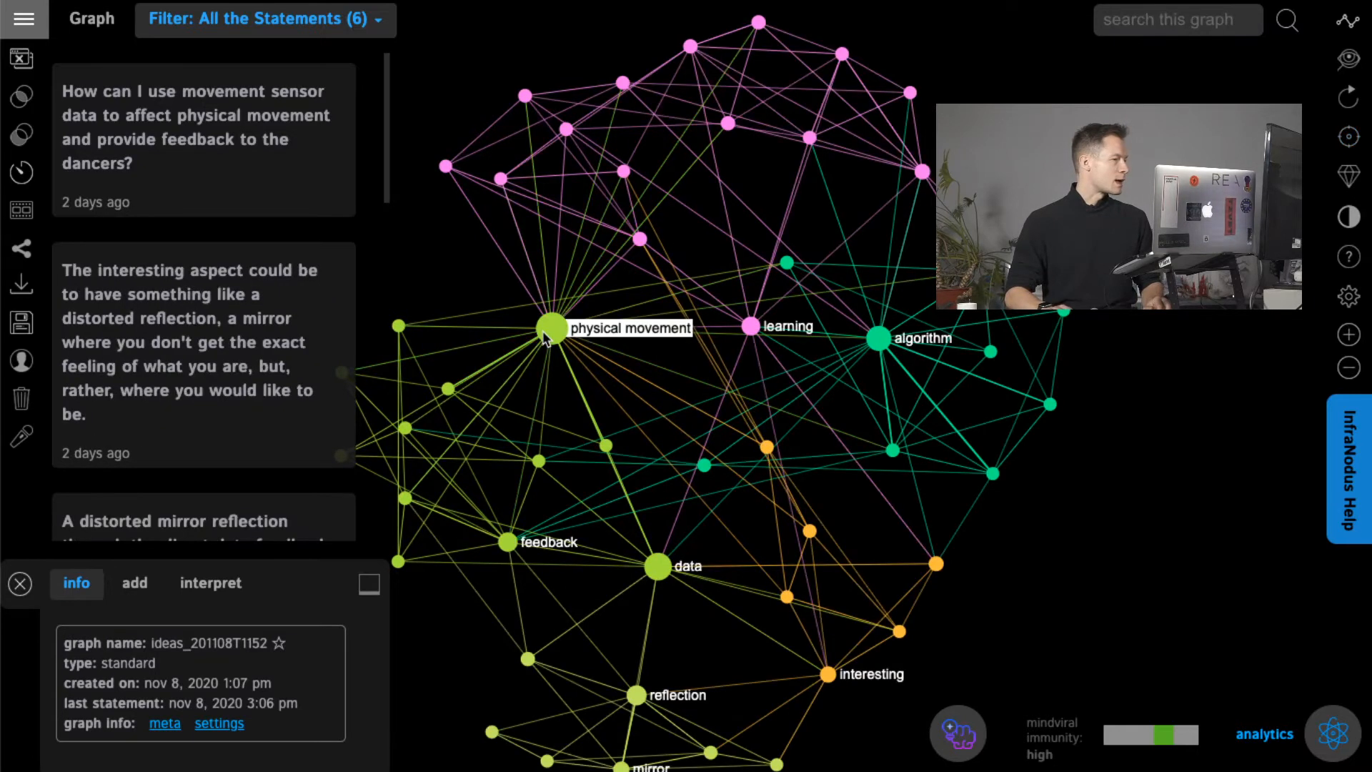
Step: Merge the data and feedback nodes into one node named data_feedback
click(658, 567)
click(507, 541)
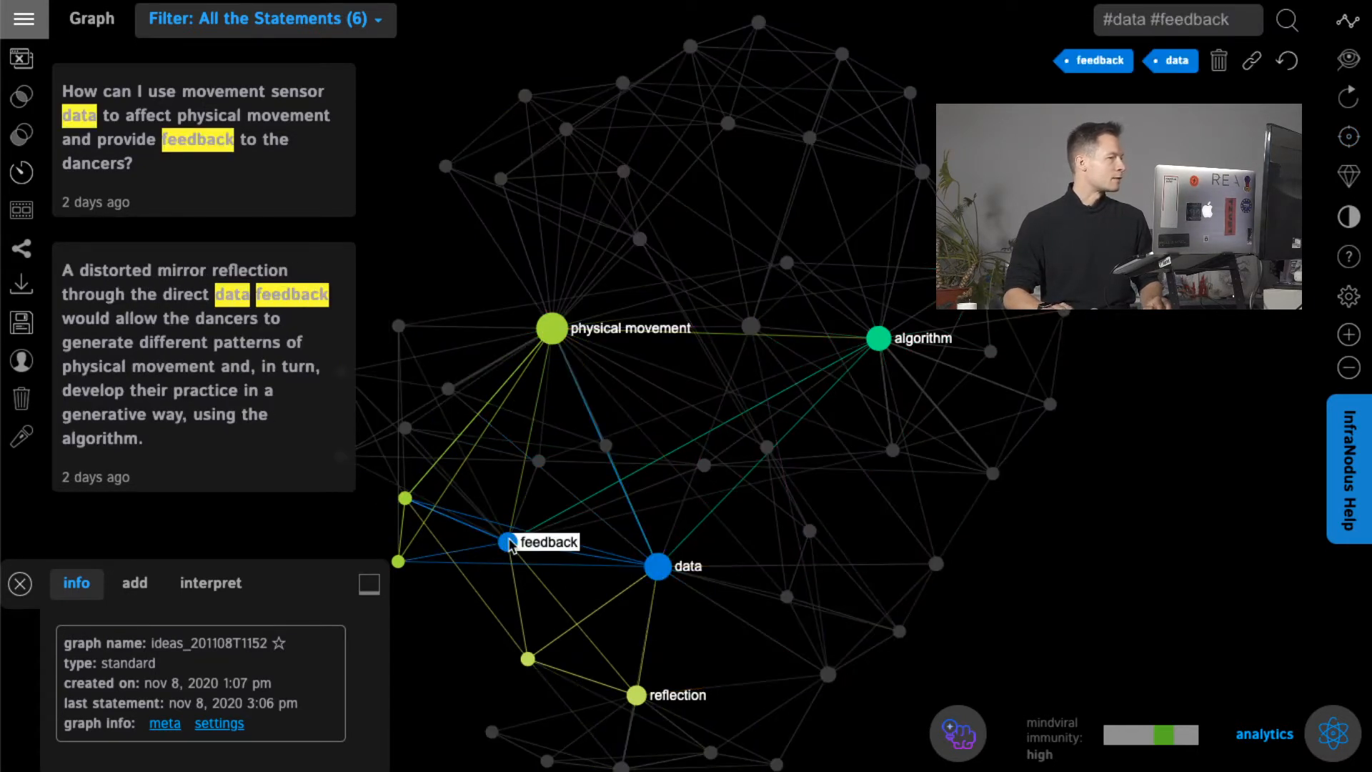
click(1249, 63)
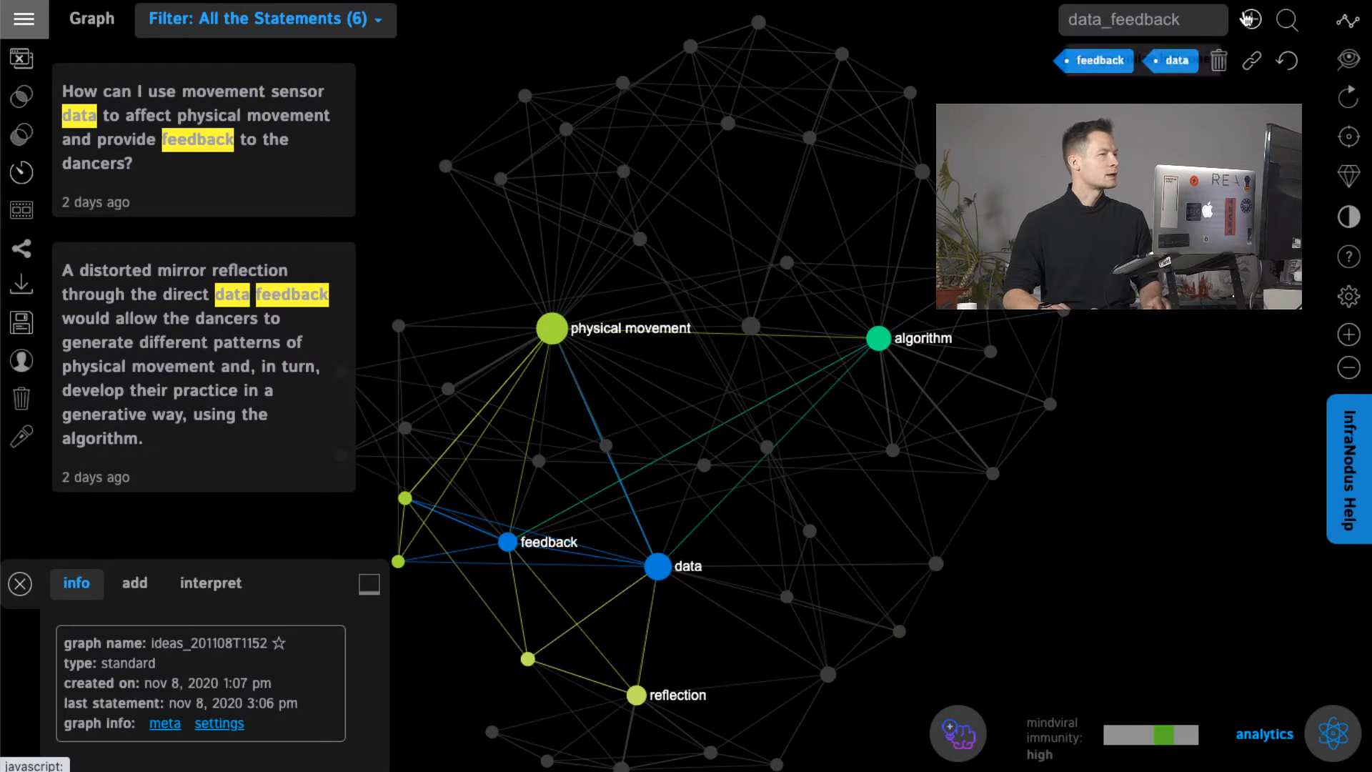
click(1251, 20)
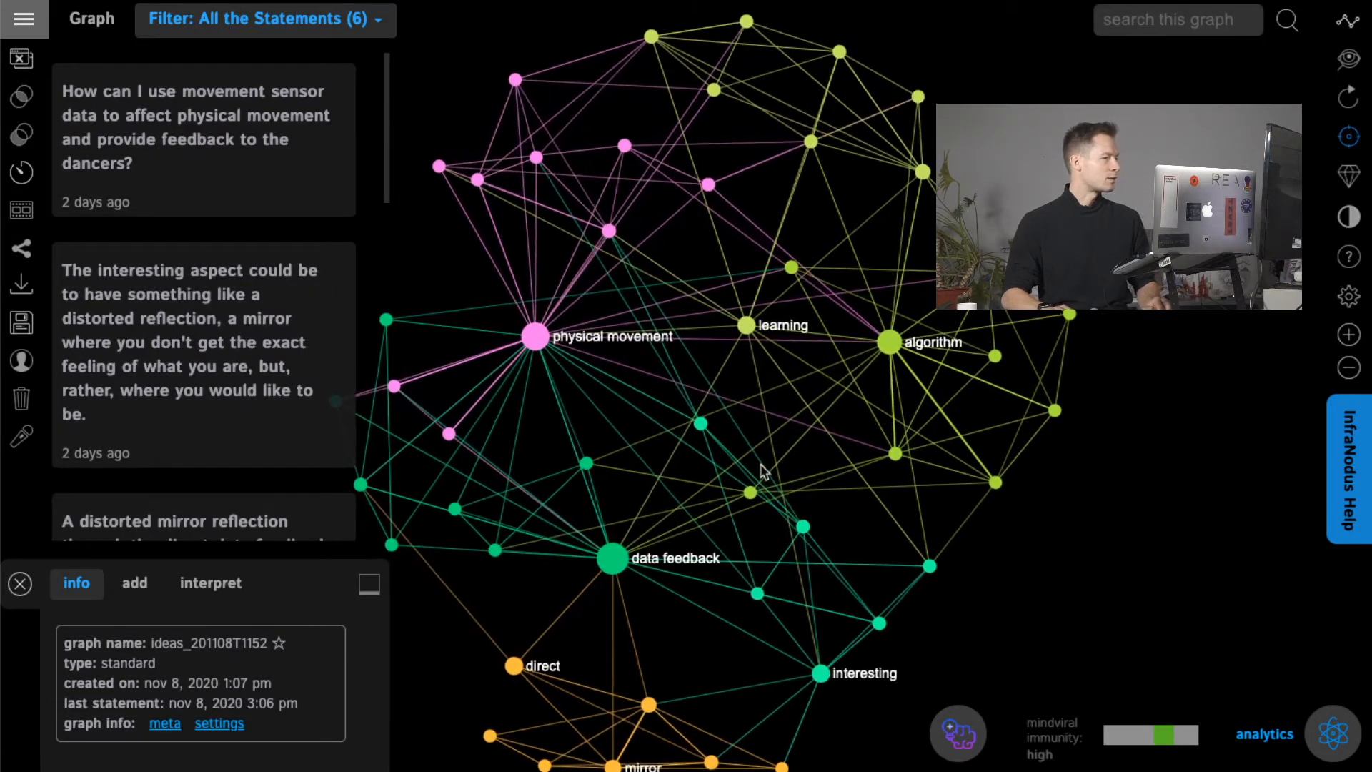
Step: Merge the learning and algorithm nodes into one node named learning_algorithm
click(832, 318)
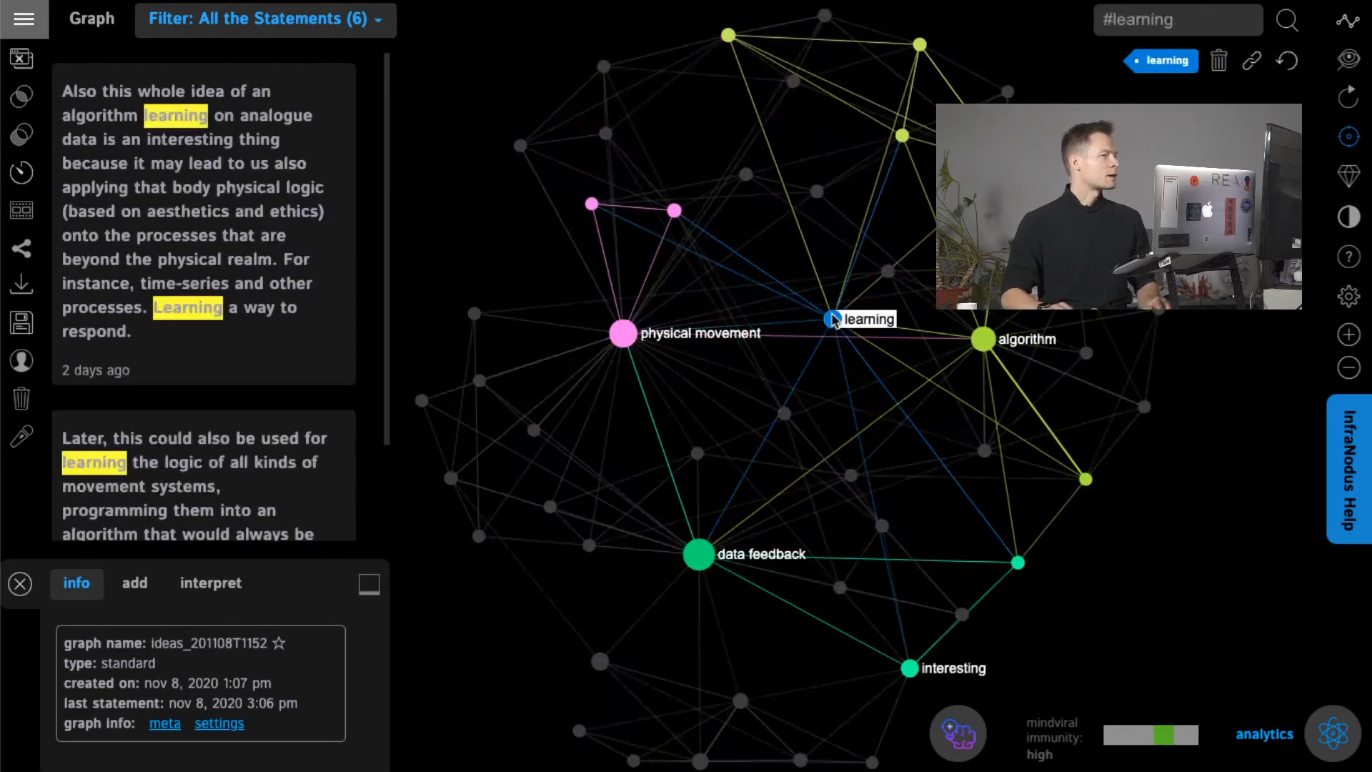
click(995, 338)
click(1251, 61)
click(1251, 20)
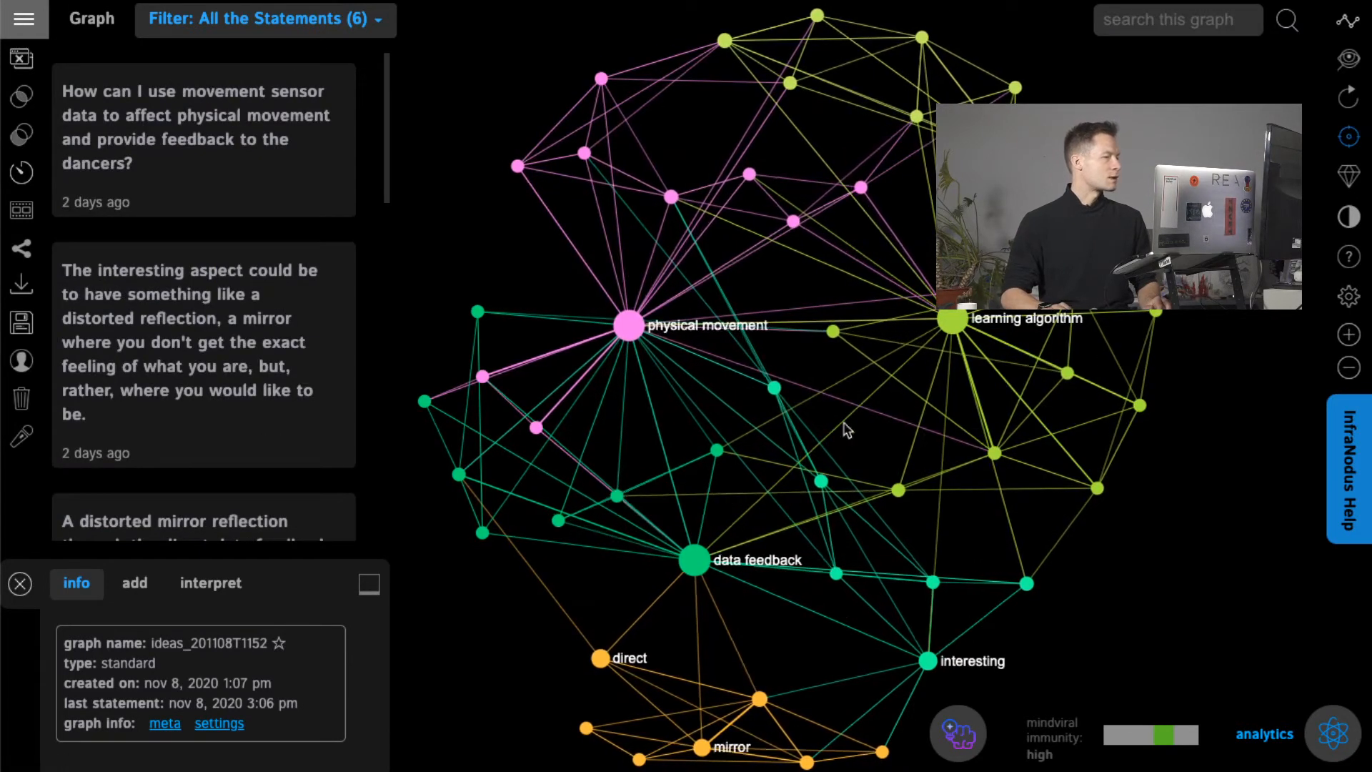
click(1348, 297)
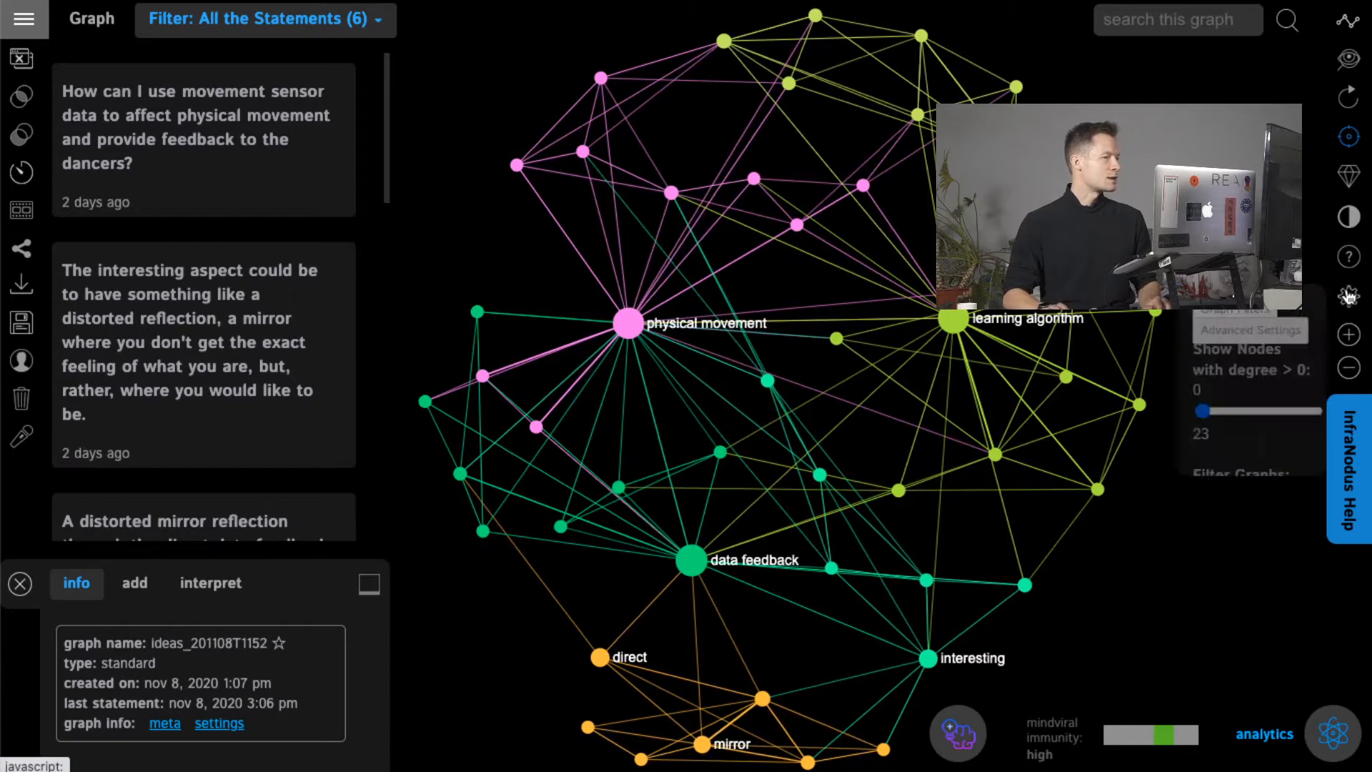
mouse_move(1100, 370)
mouse_down()
mouse_move(1135, 374)
mouse_move(1101, 371)
mouse_up()
click(1362, 300)
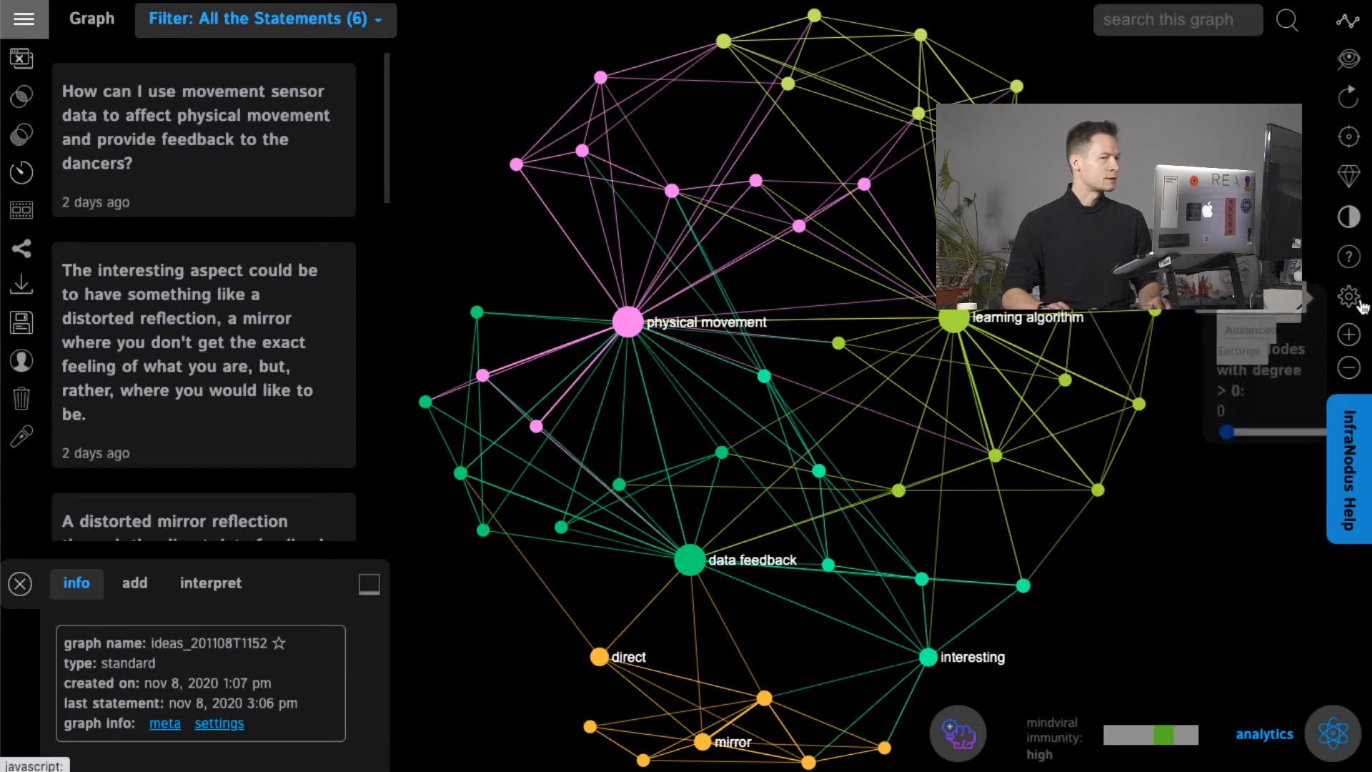
click(1362, 300)
click(1362, 300)
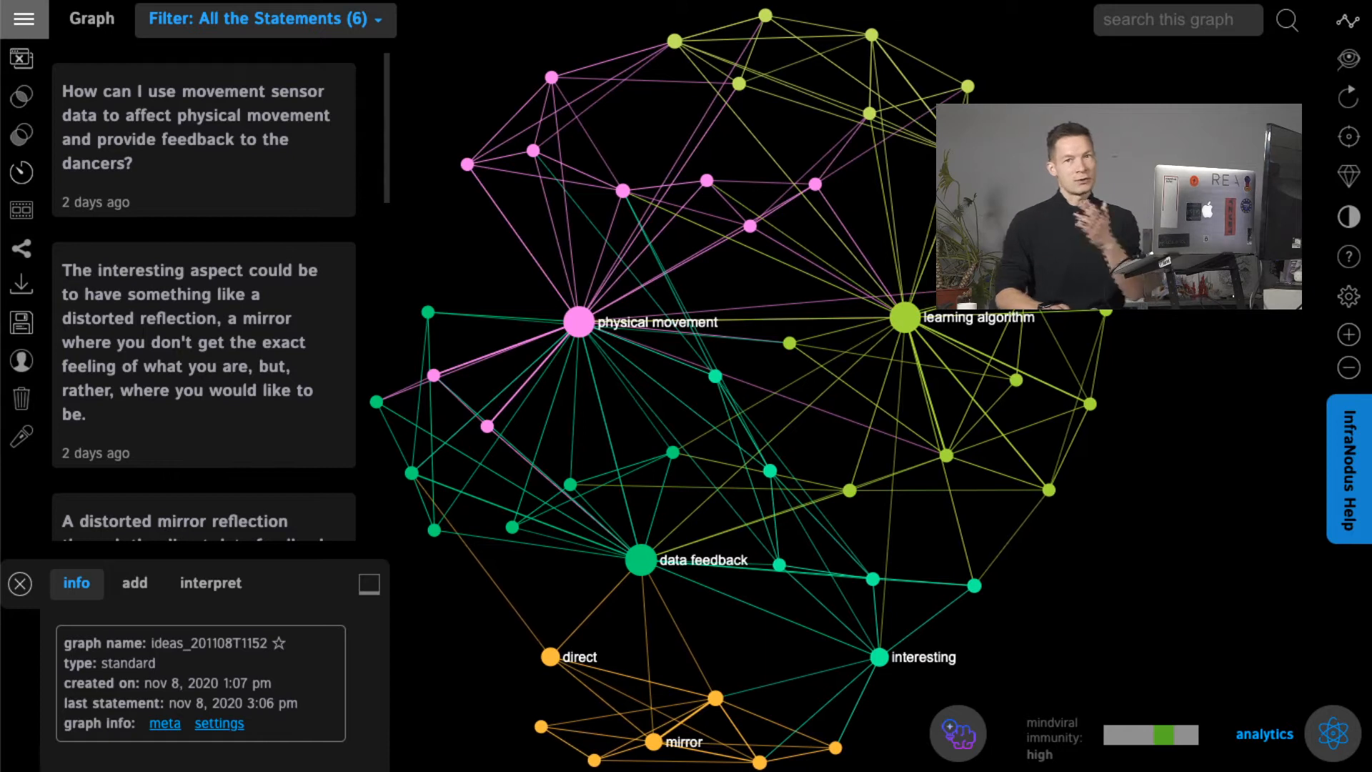
Step: Unmerge the learning algorithm node back into its separate nodes
click(904, 318)
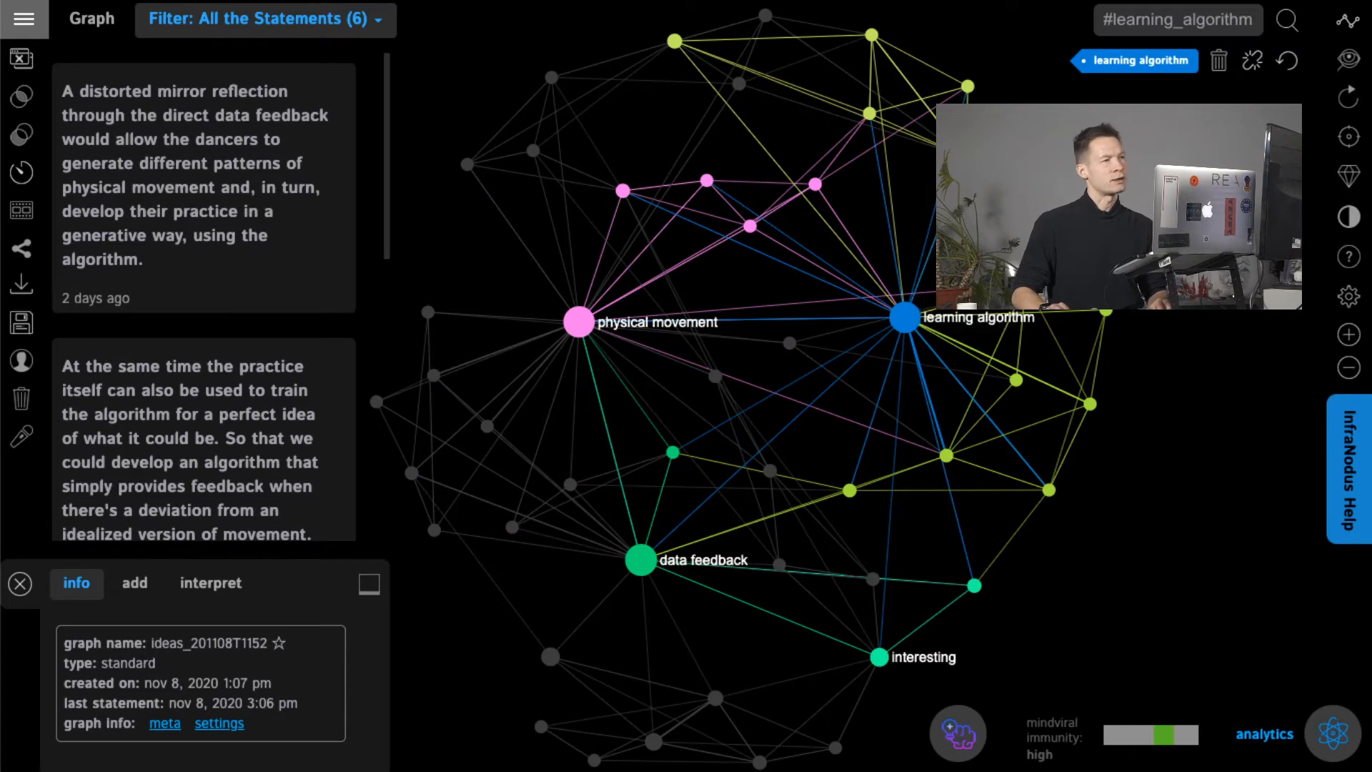
click(1257, 65)
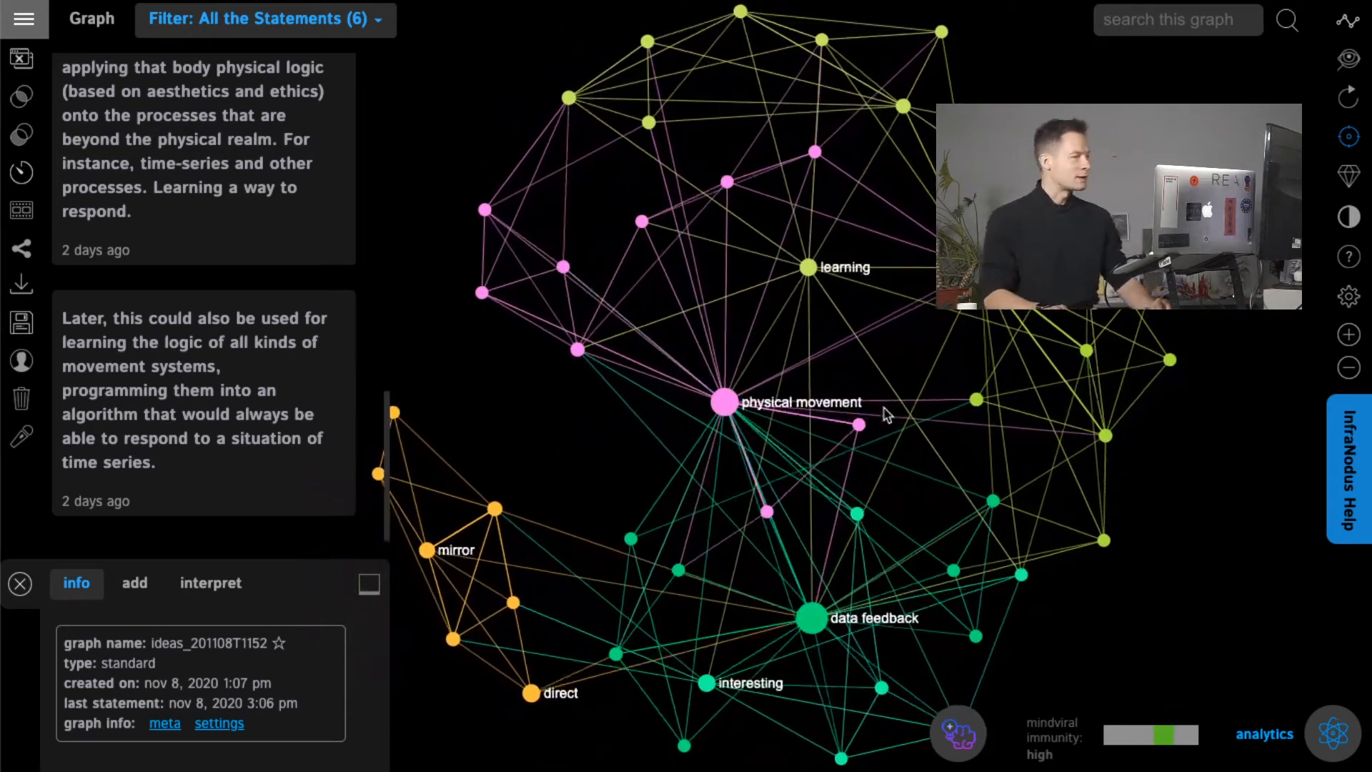
Step: Unmerge all merged nodes in the graph settings and confirm erasing the synonym associations
click(220, 724)
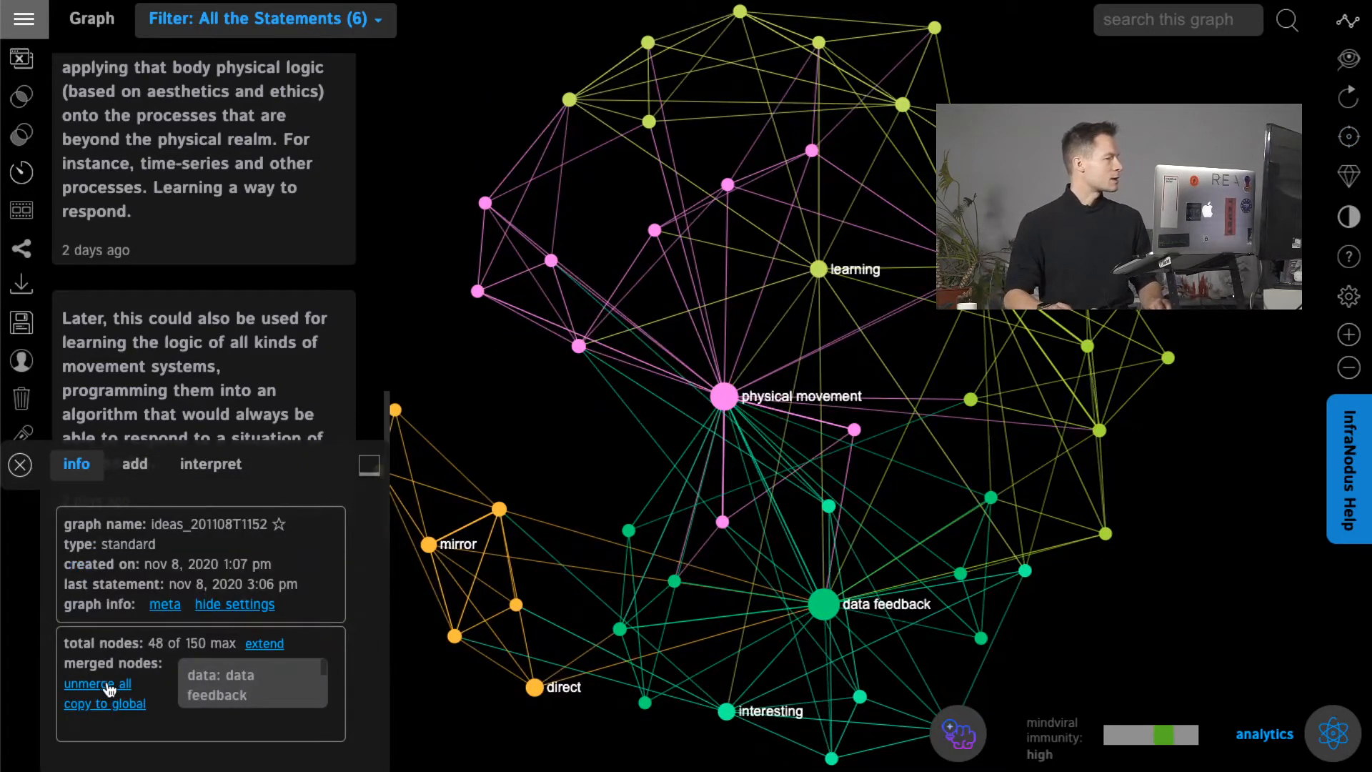
drag(209, 679, 230, 659)
click(225, 676)
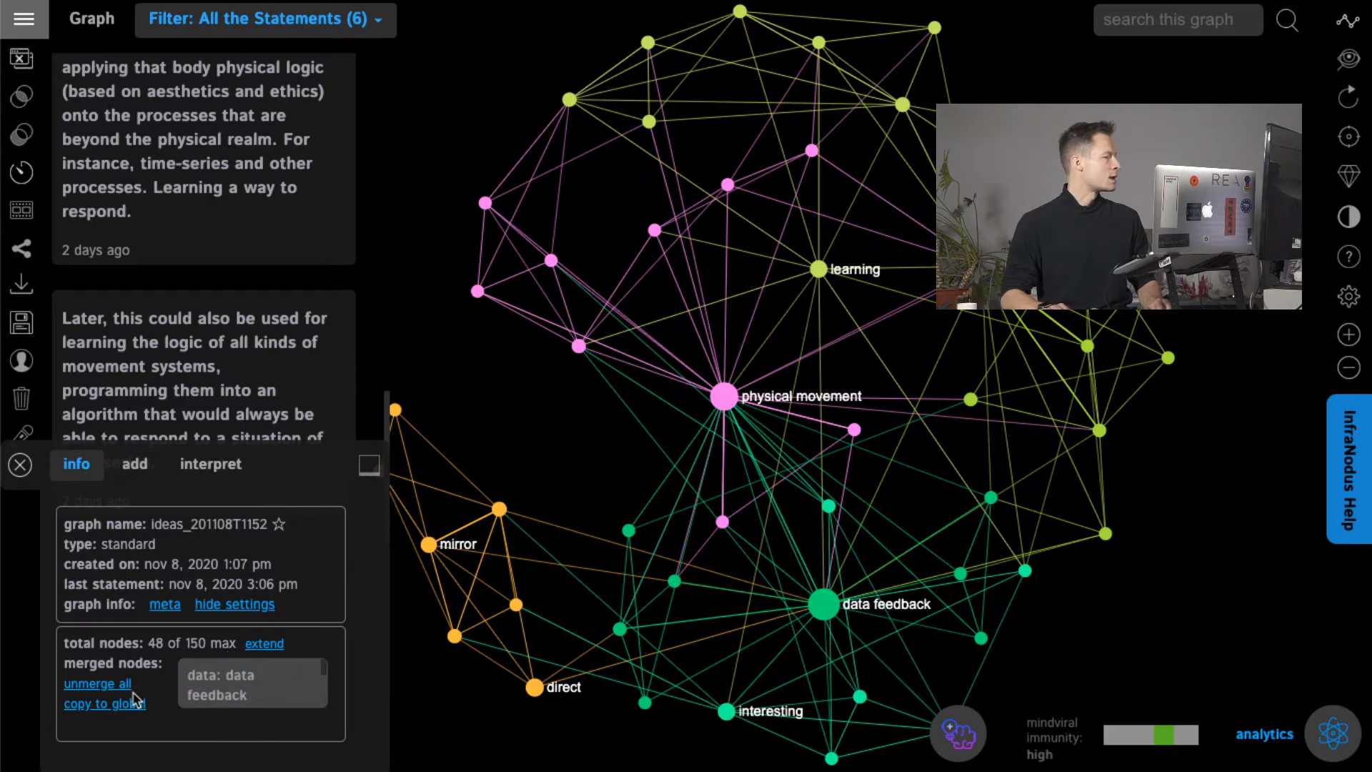
click(112, 683)
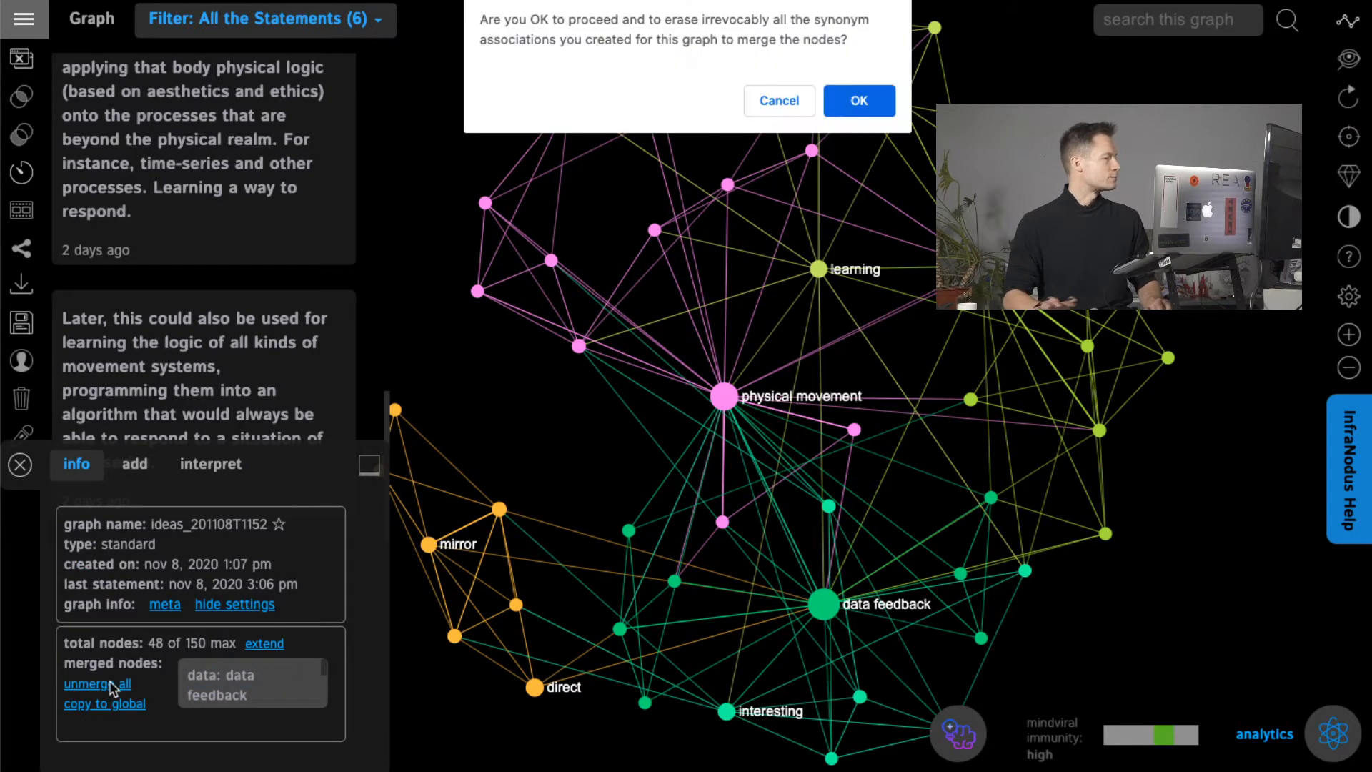
click(862, 100)
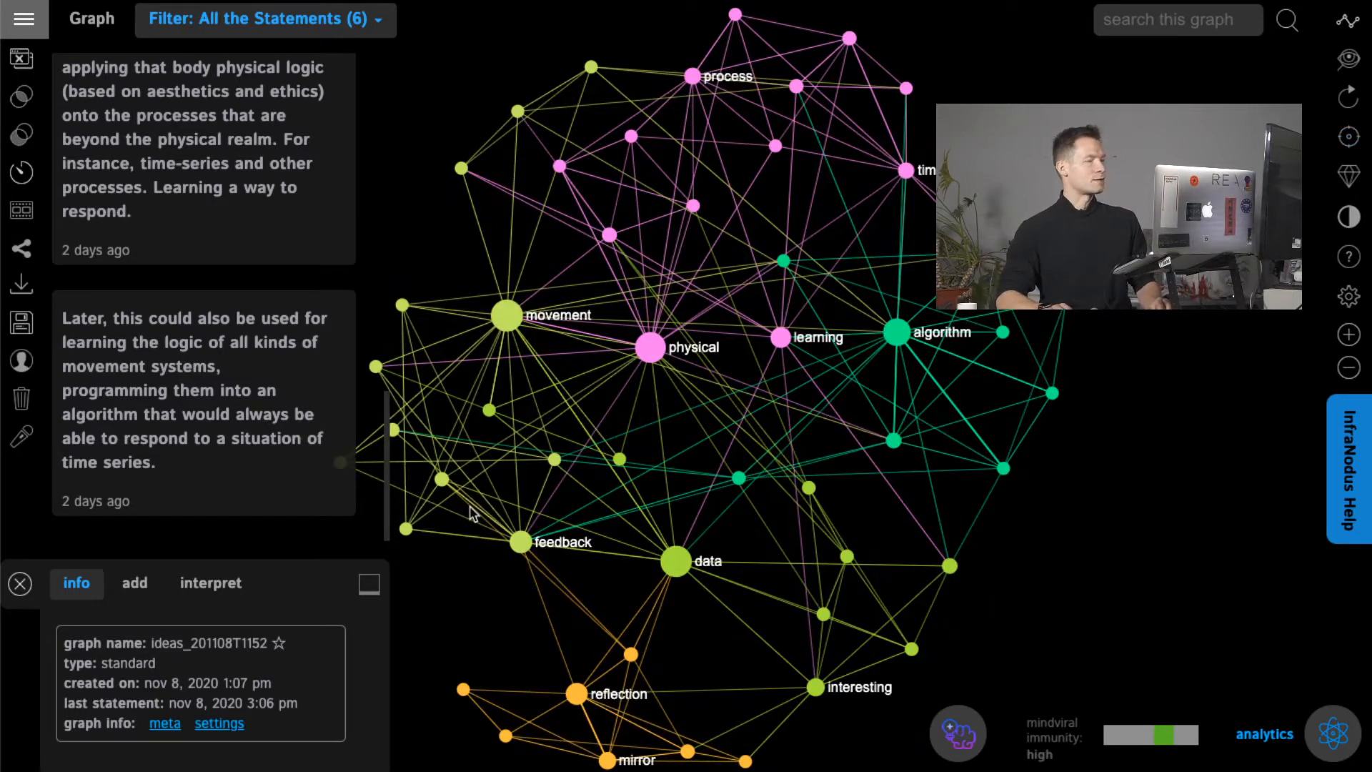
Step: Review the synonym settings and the maximum number of nodes in the general settings, and return to the ideas_201108T1152 graph
click(218, 723)
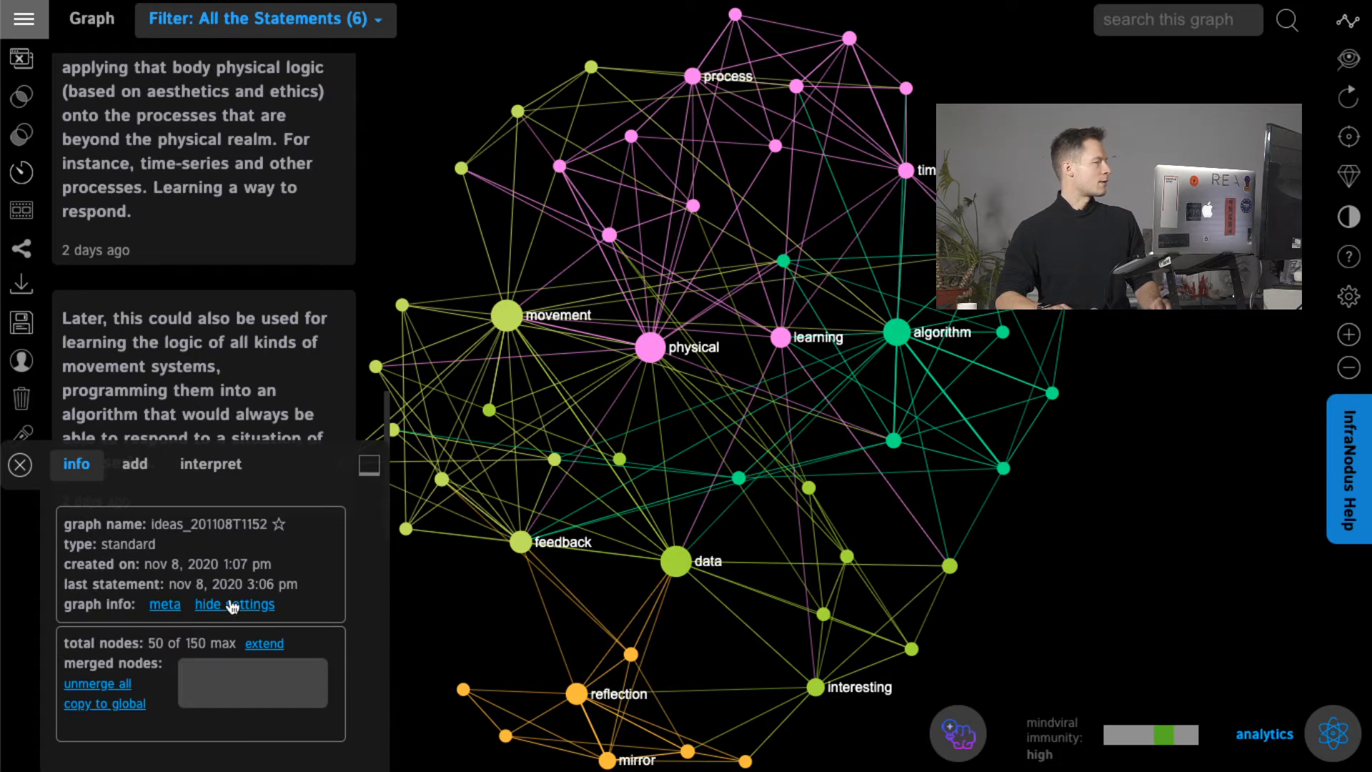
click(260, 645)
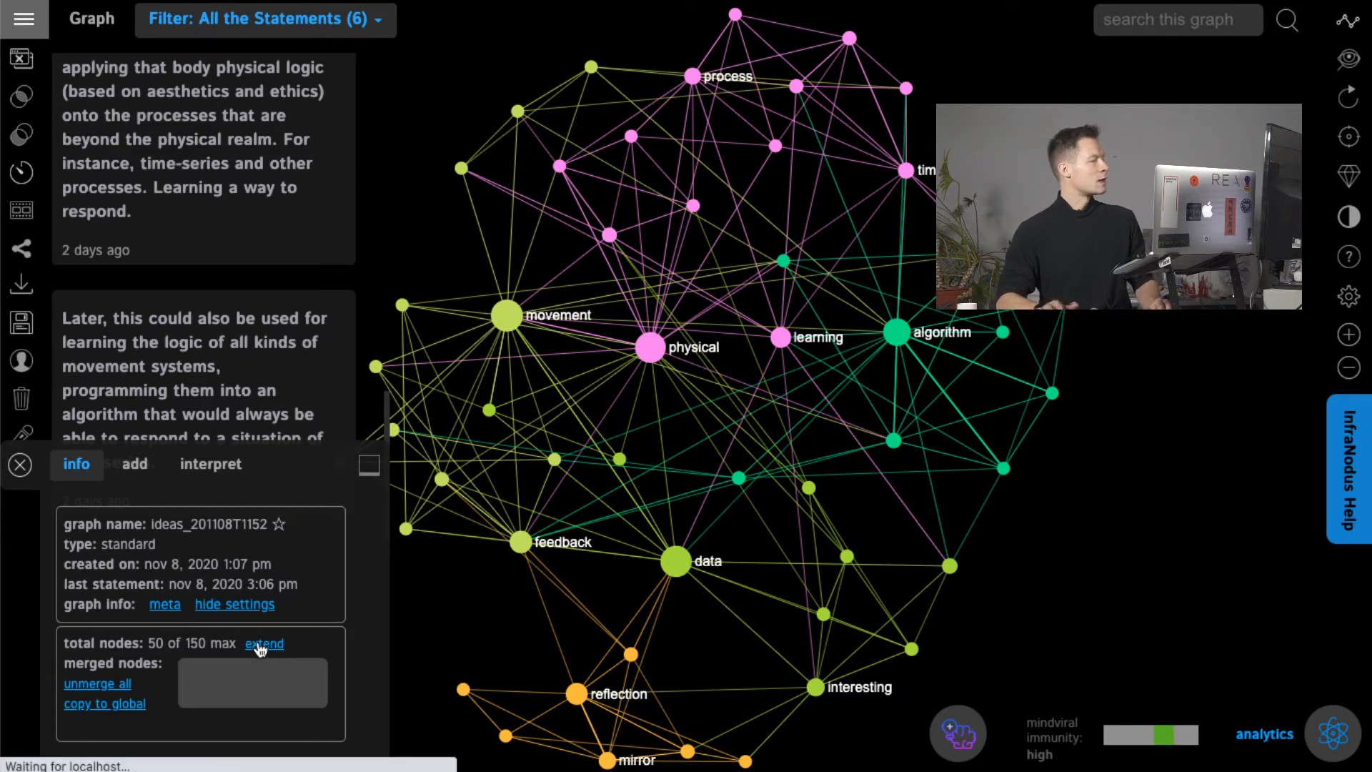
scroll(283, 546, down, 20)
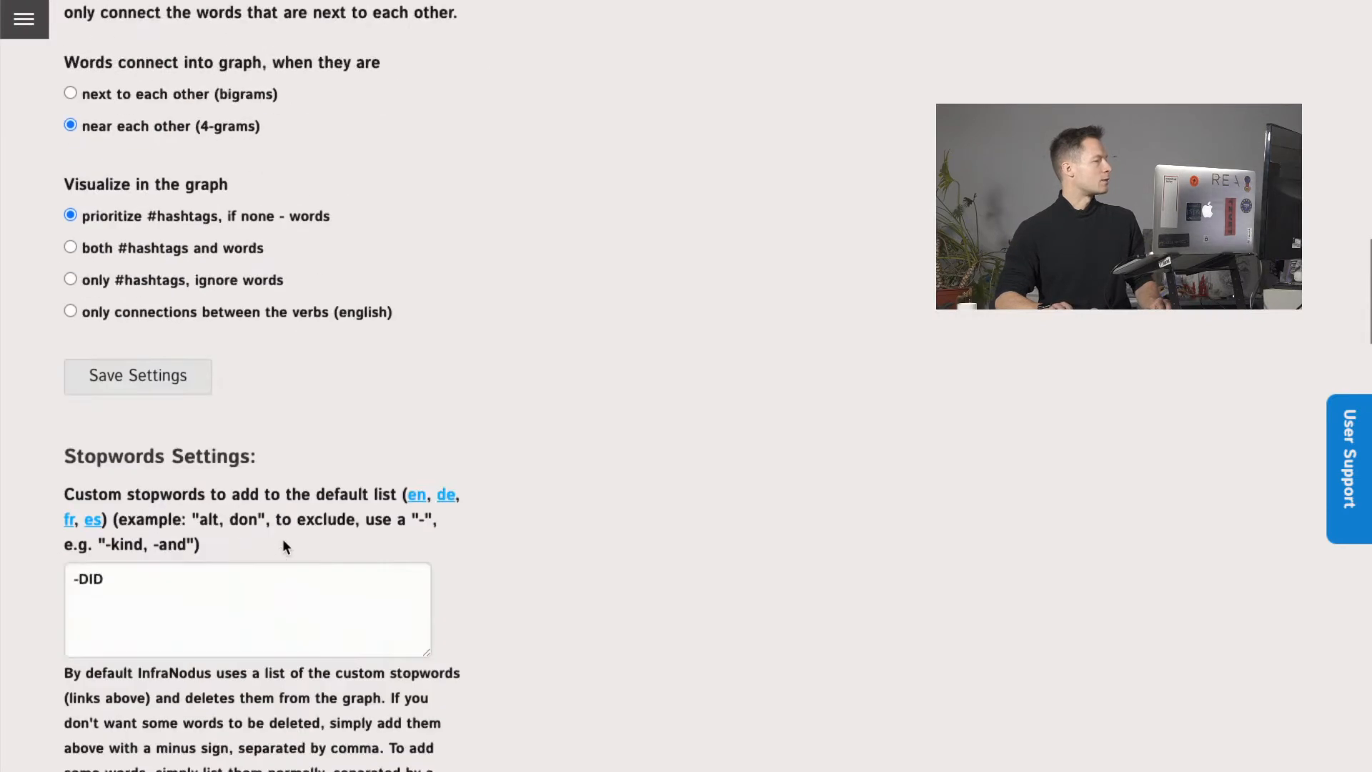
scroll(283, 546, up, 15)
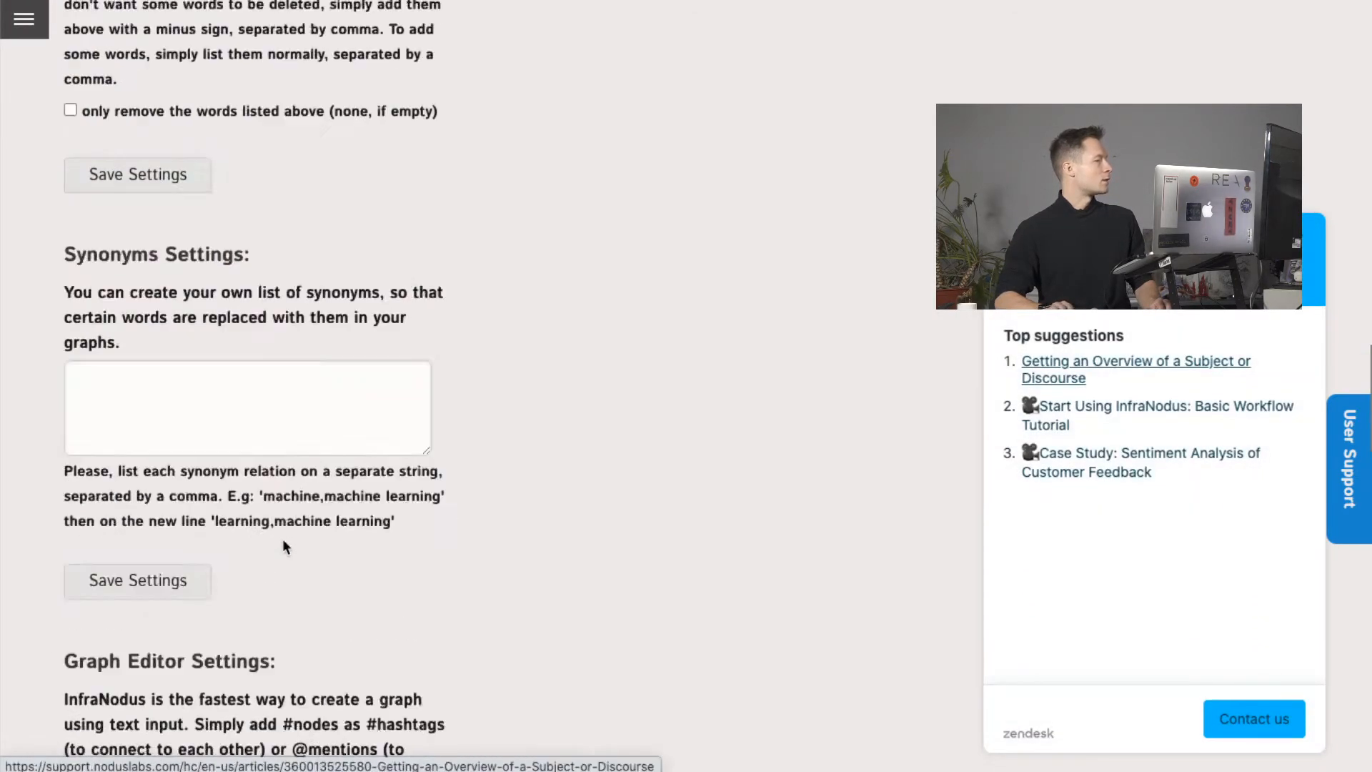
scroll(284, 547, up, 1)
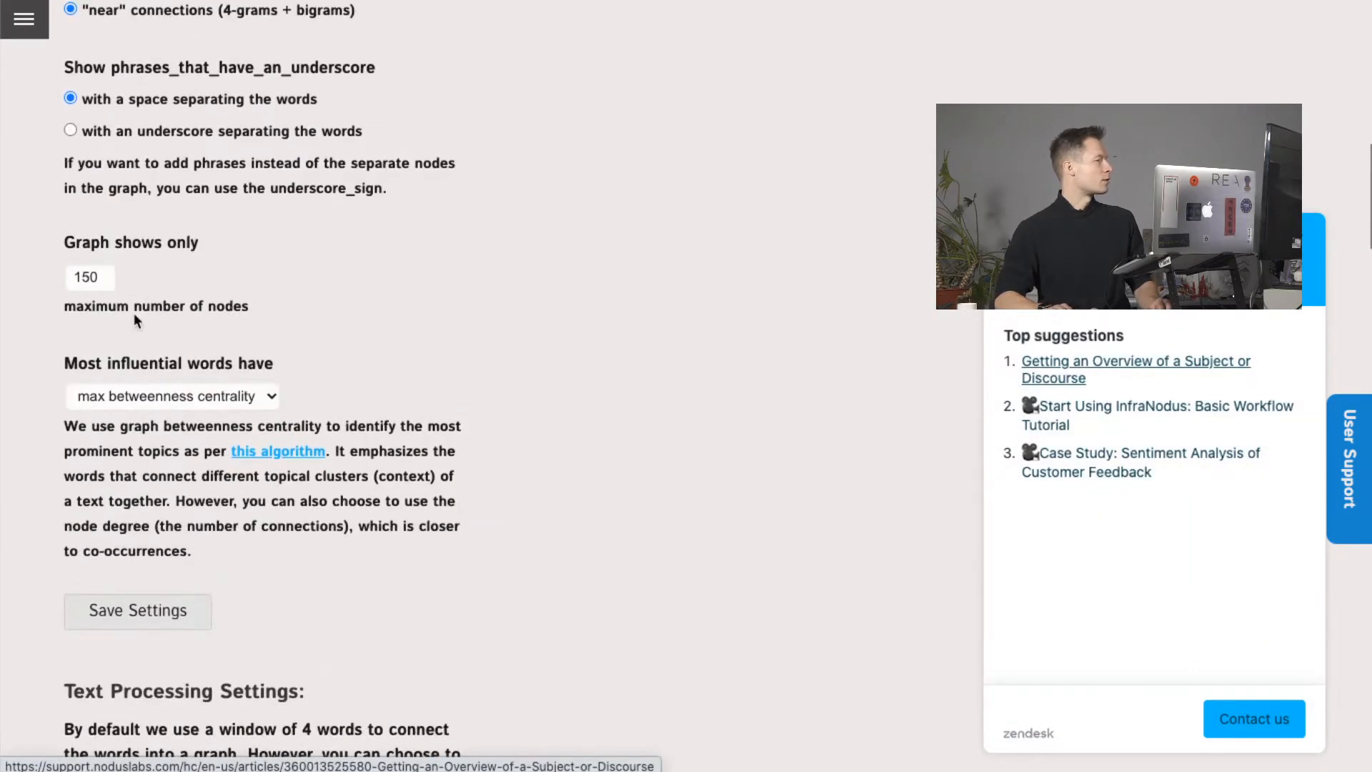
double_click(93, 276)
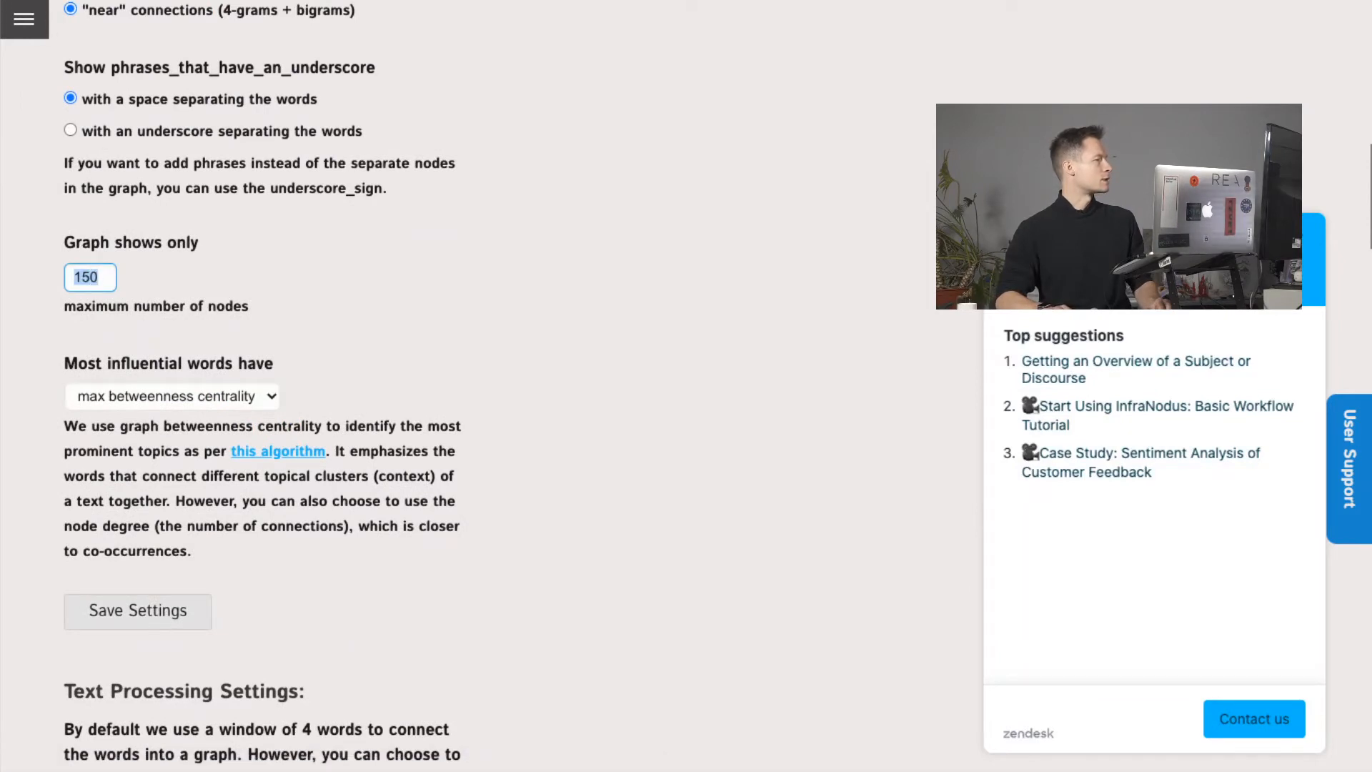
click(23, 19)
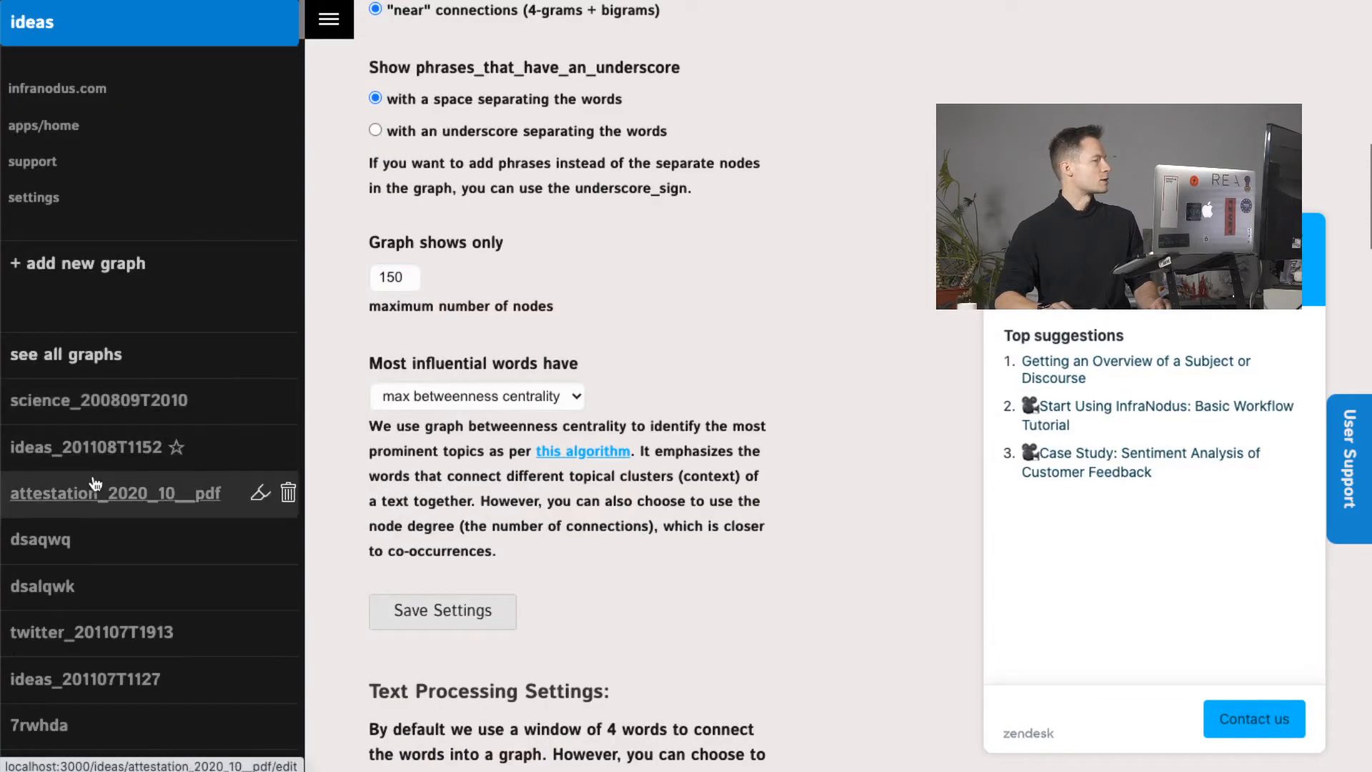
click(87, 447)
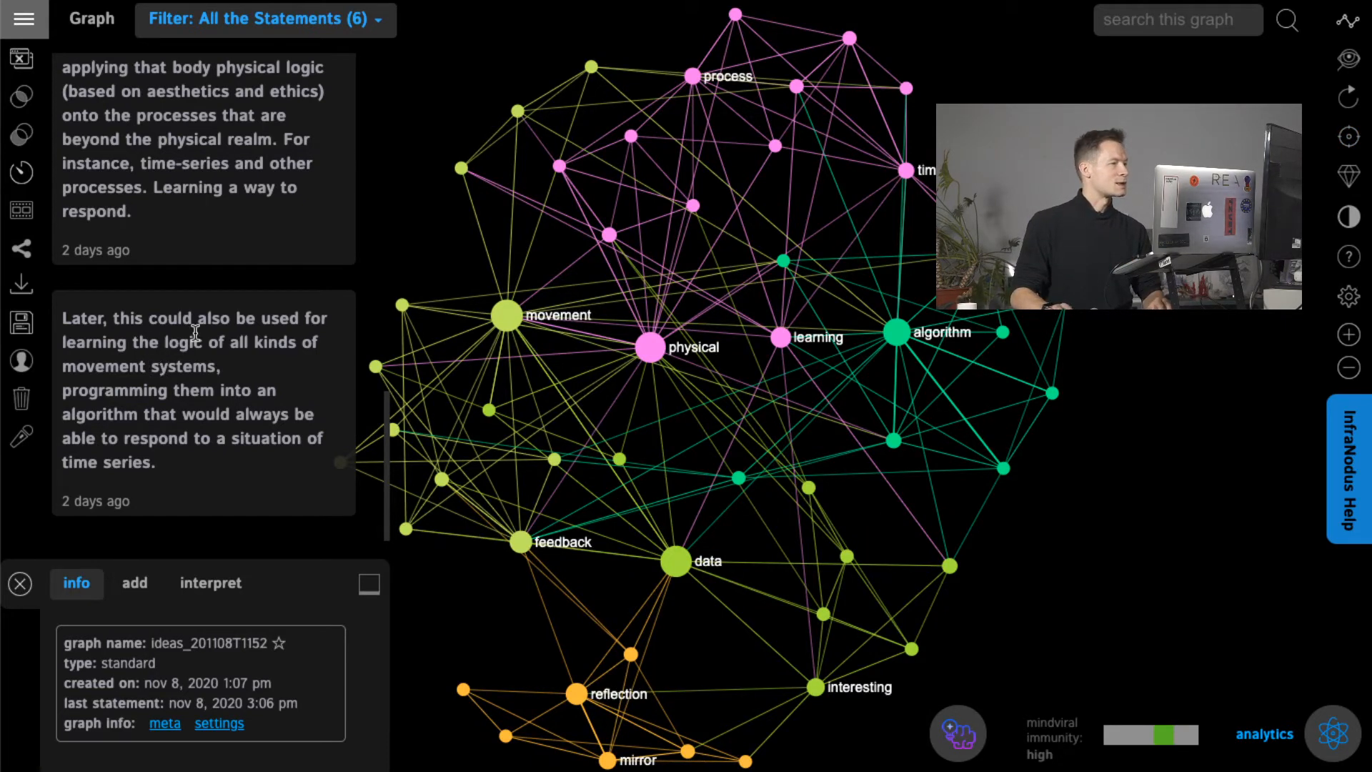
Step: Merge the learning and algorithm nodes into one node
drag(491, 226, 597, 227)
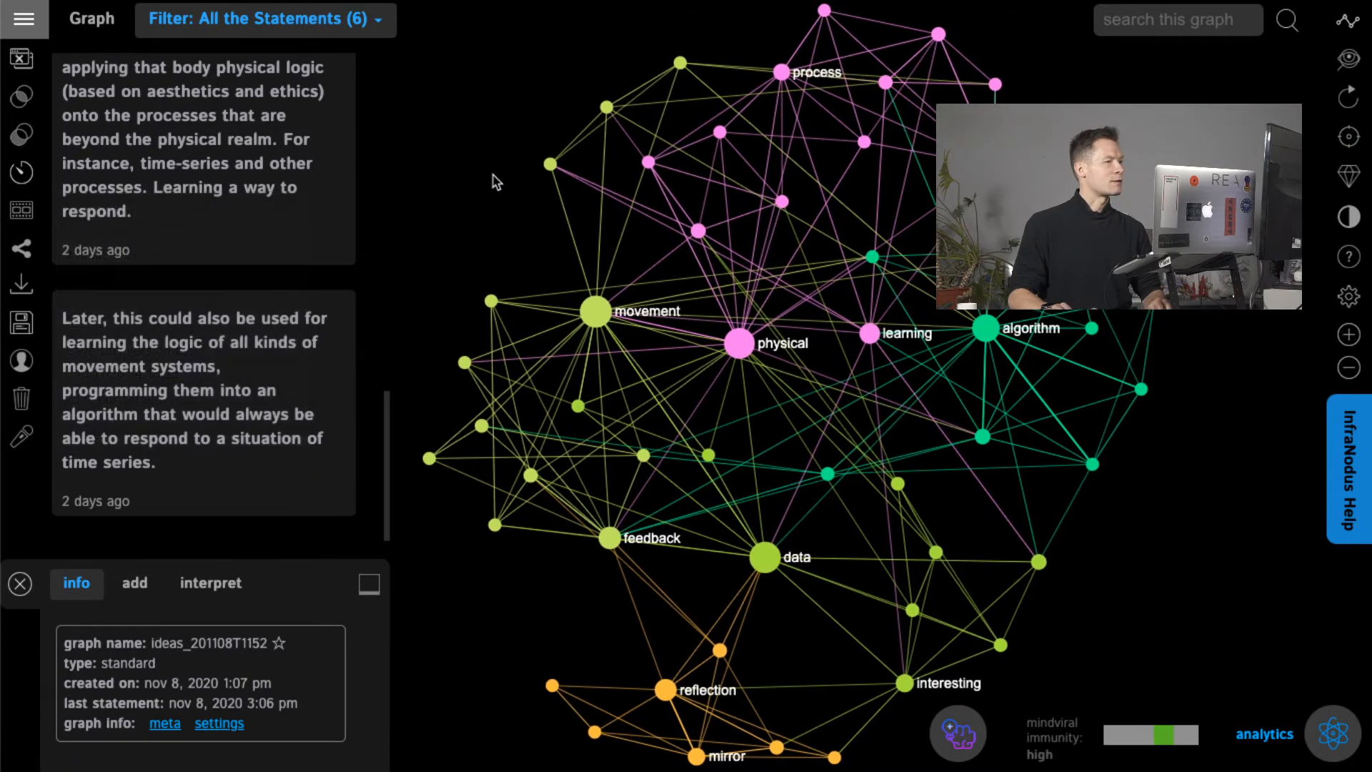
click(982, 327)
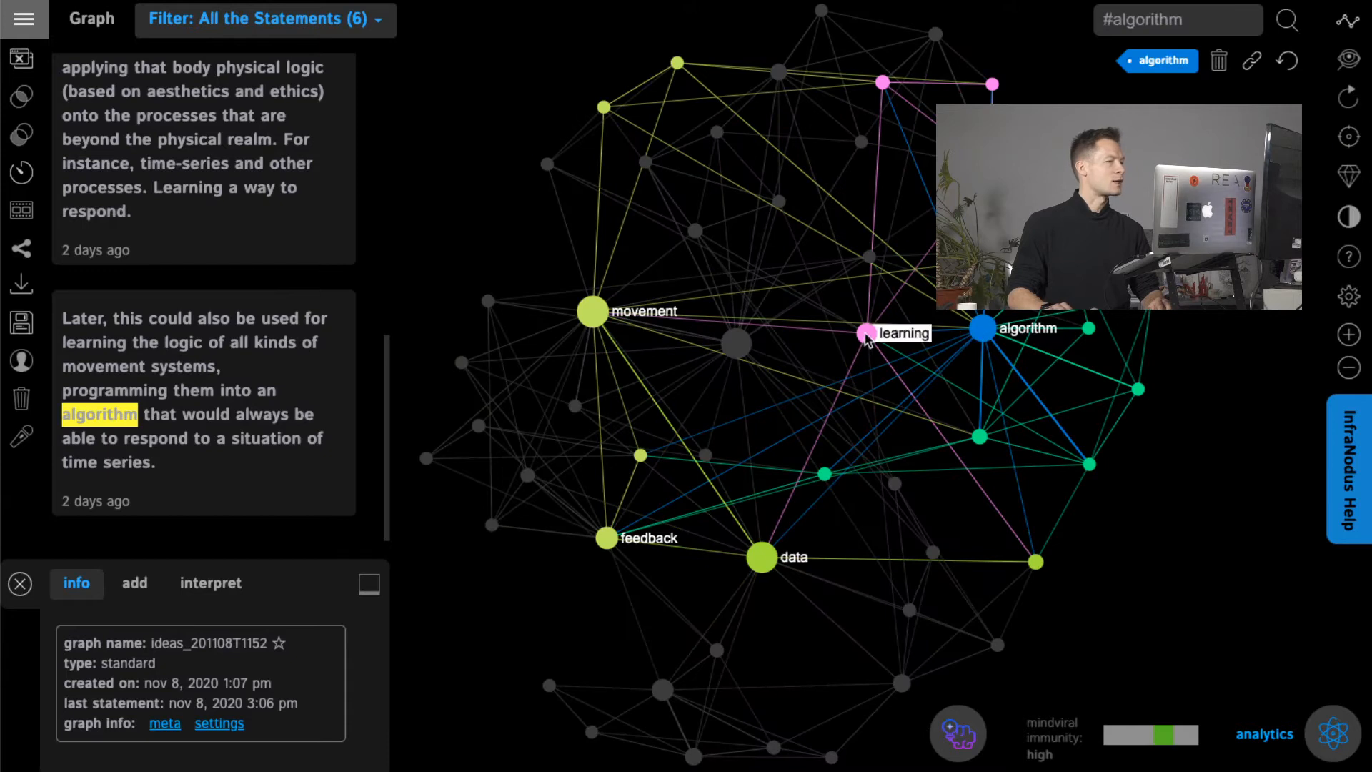
click(866, 333)
click(982, 329)
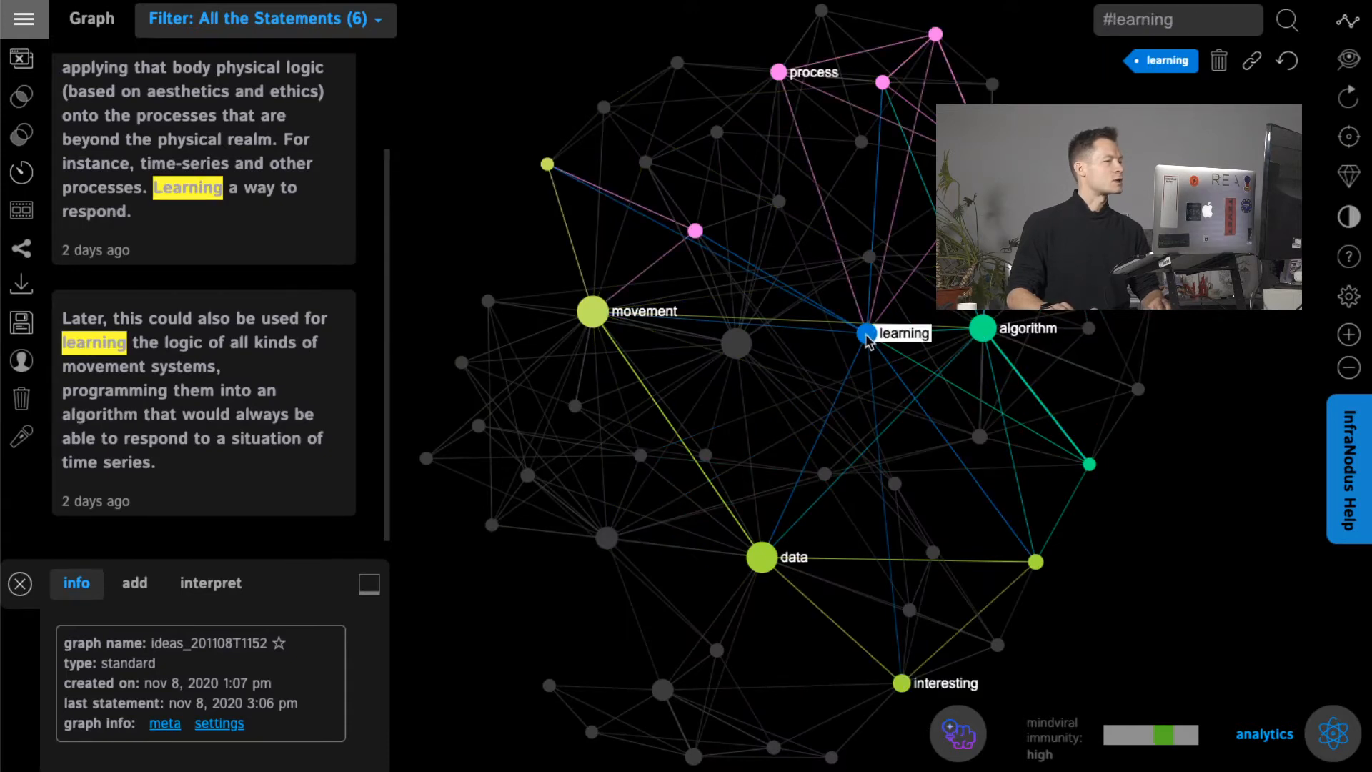
click(985, 330)
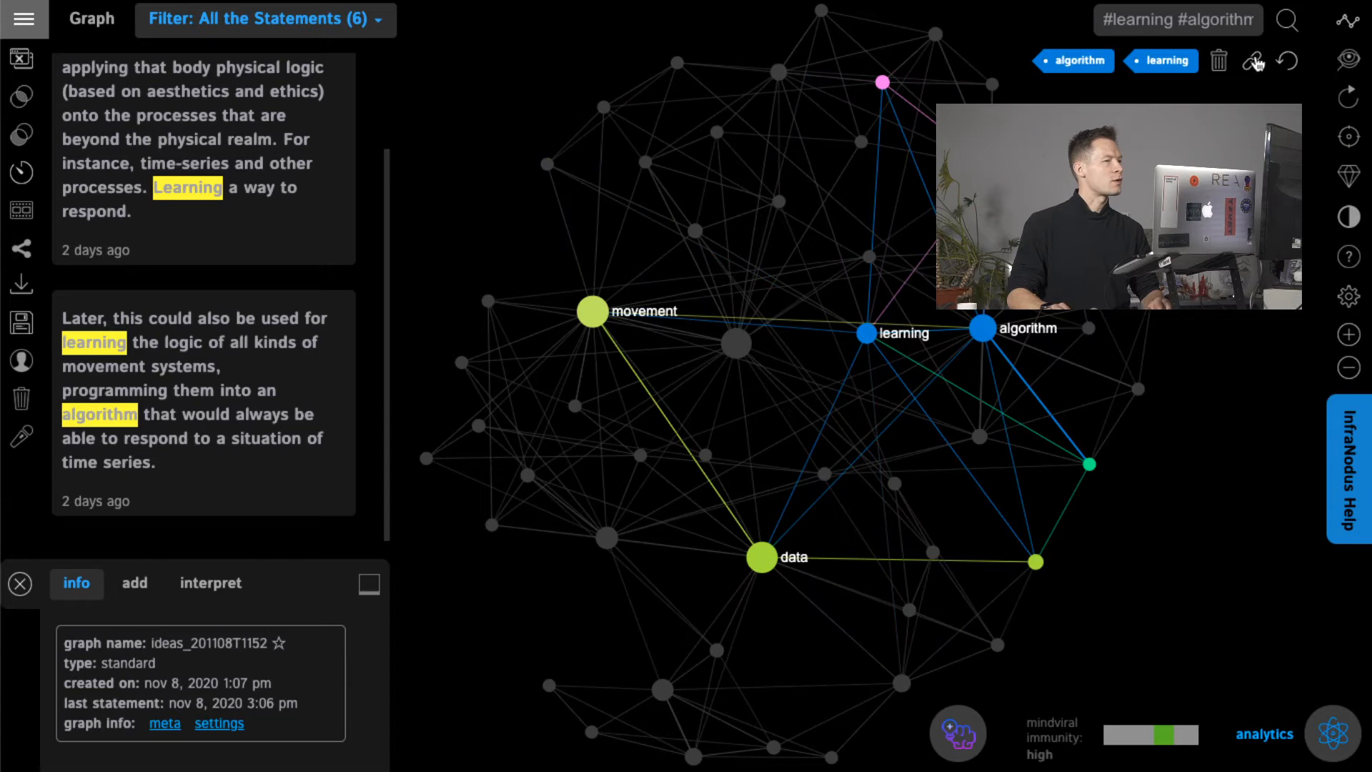
click(1258, 60)
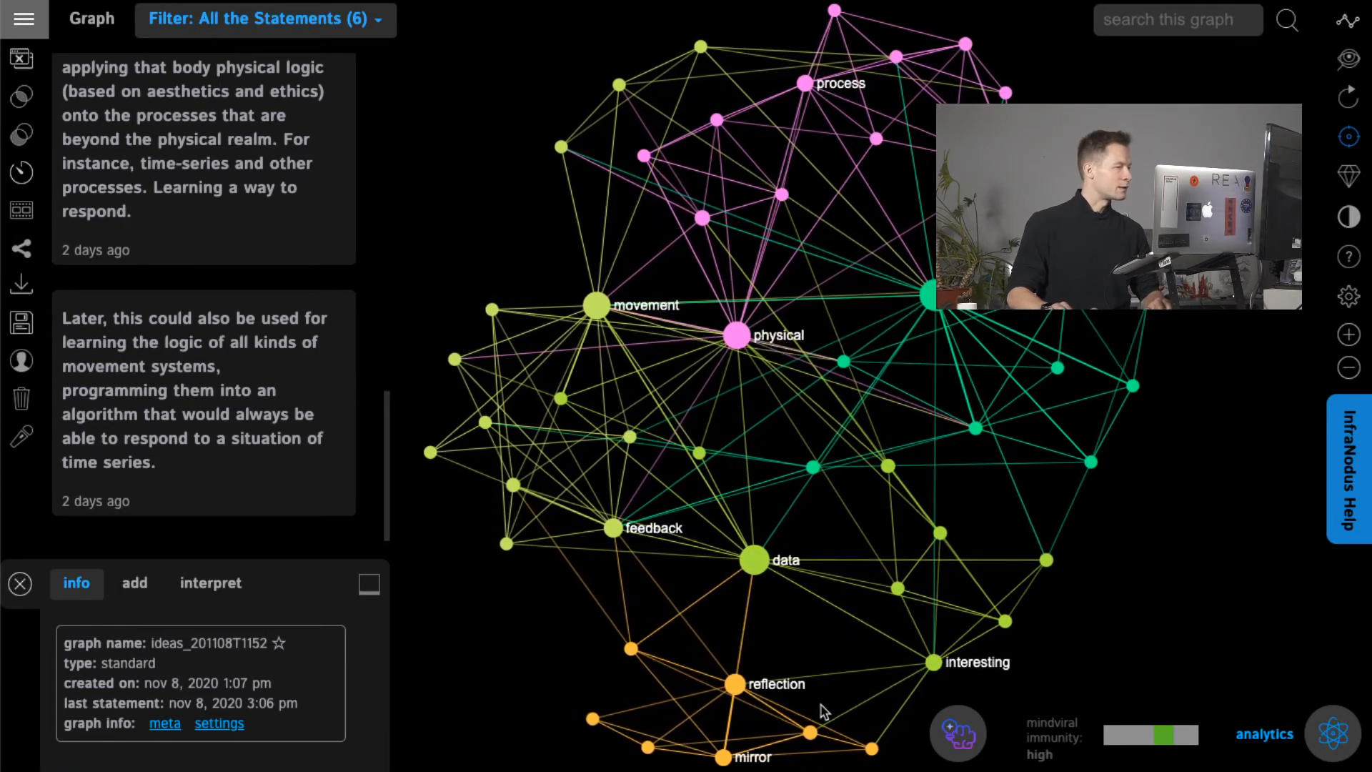
Step: Remove the interesting node from the graph and filter out the nodes with a low degree
click(936, 662)
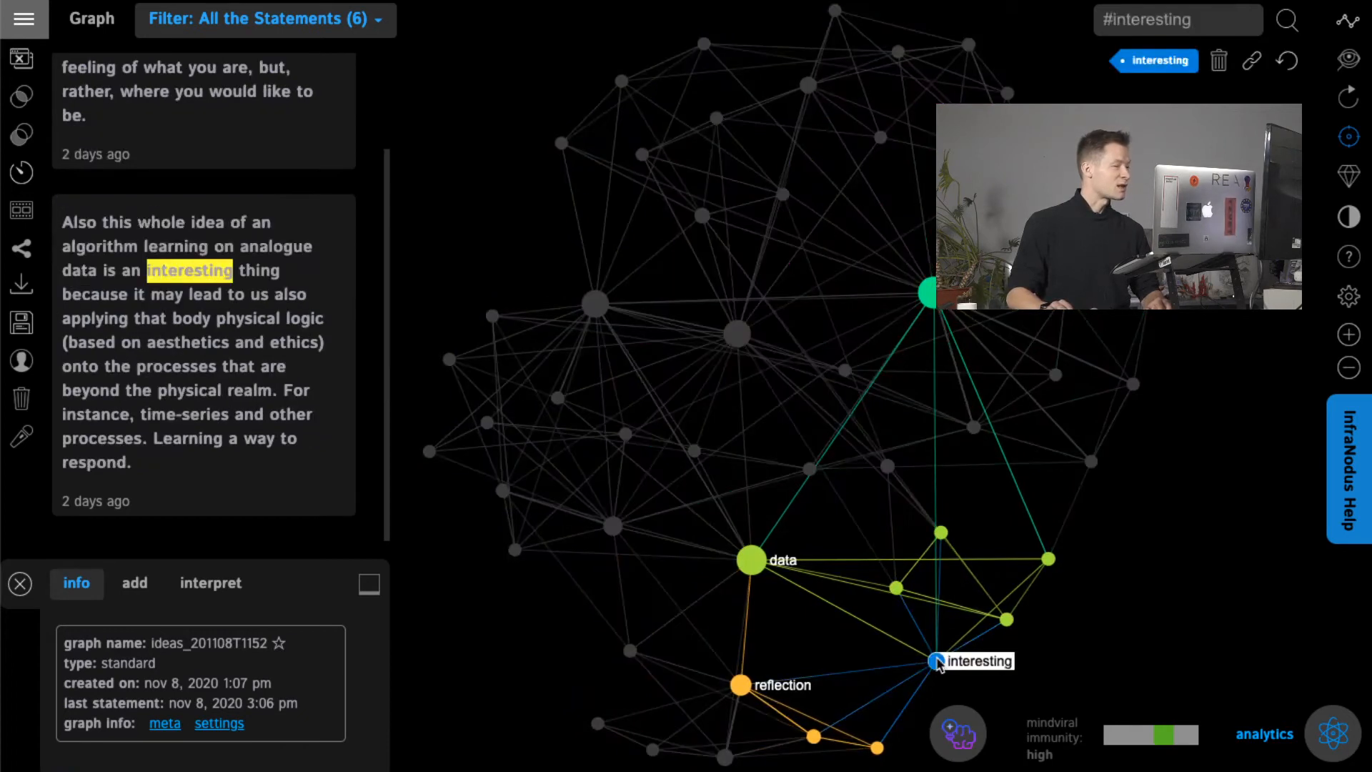
click(1217, 68)
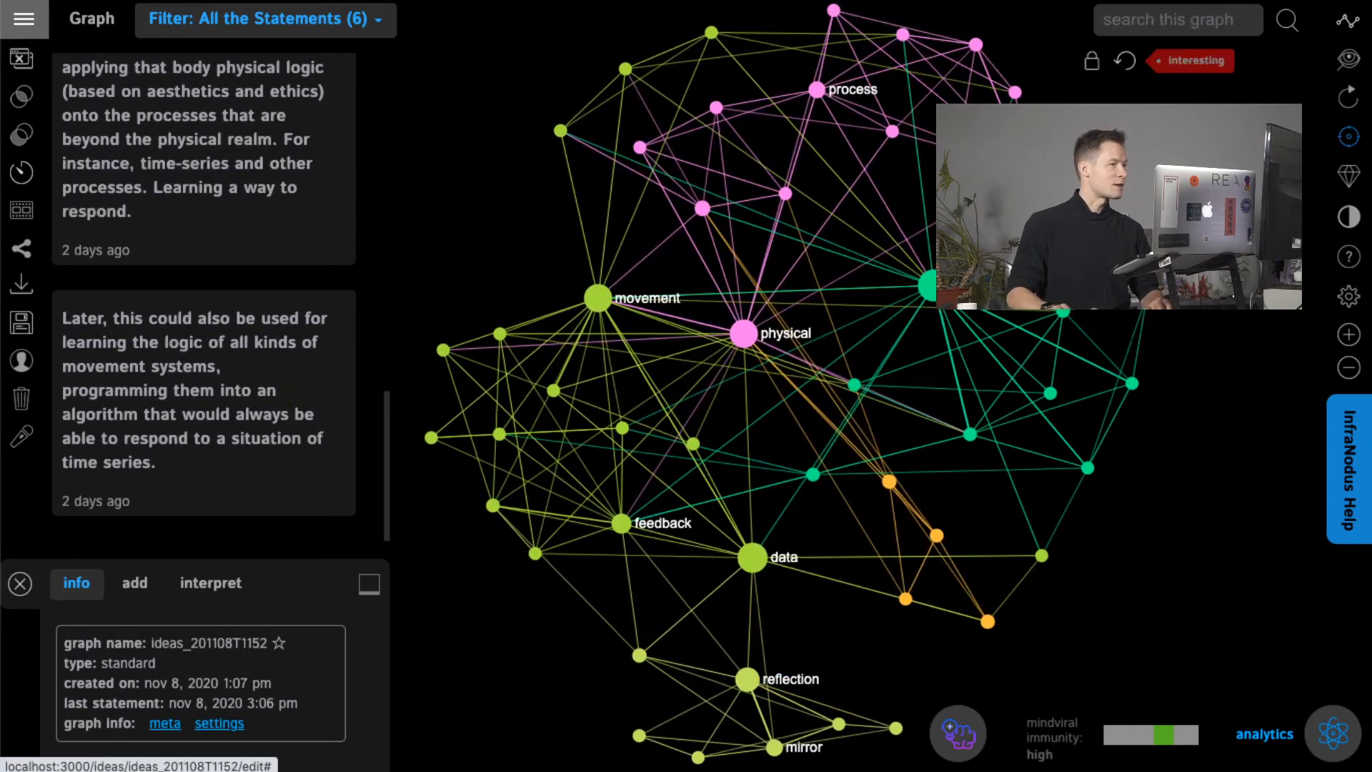
click(1349, 297)
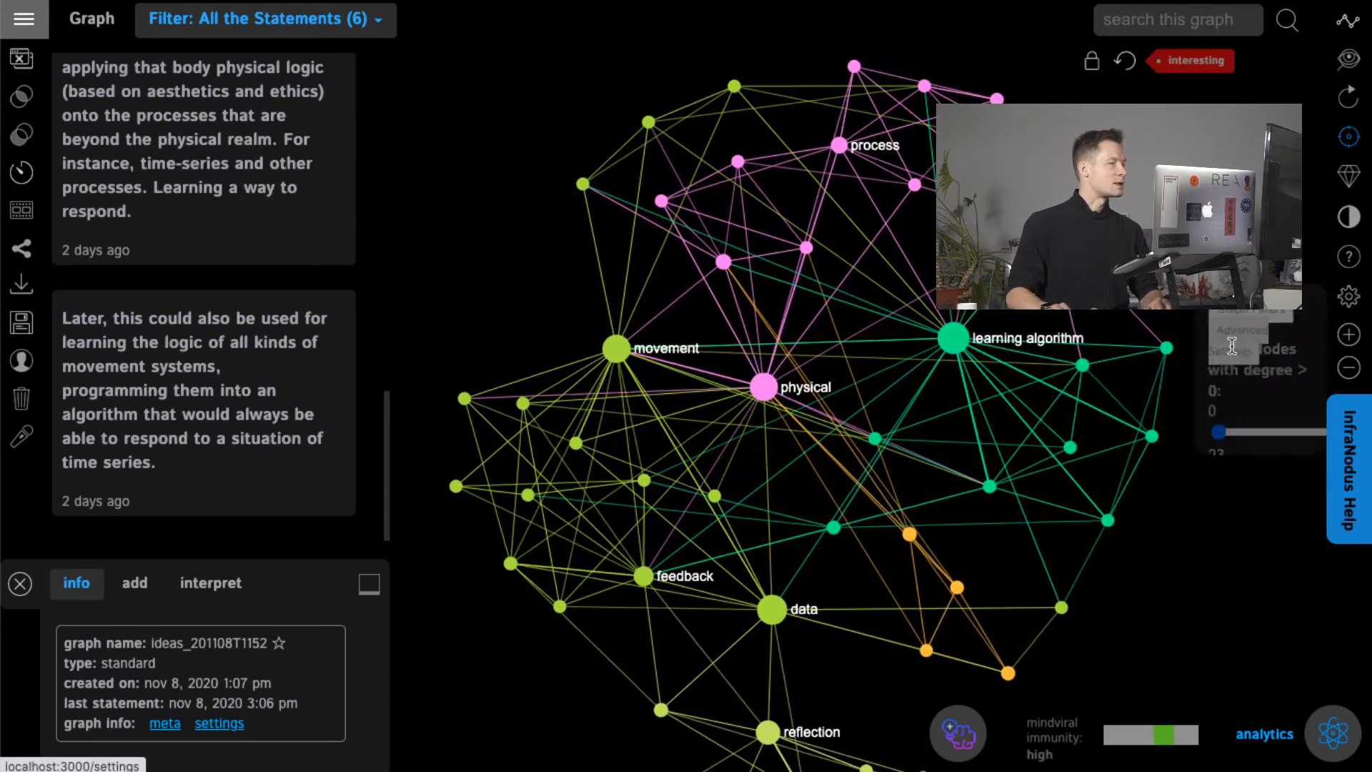
drag(1100, 371, 1141, 371)
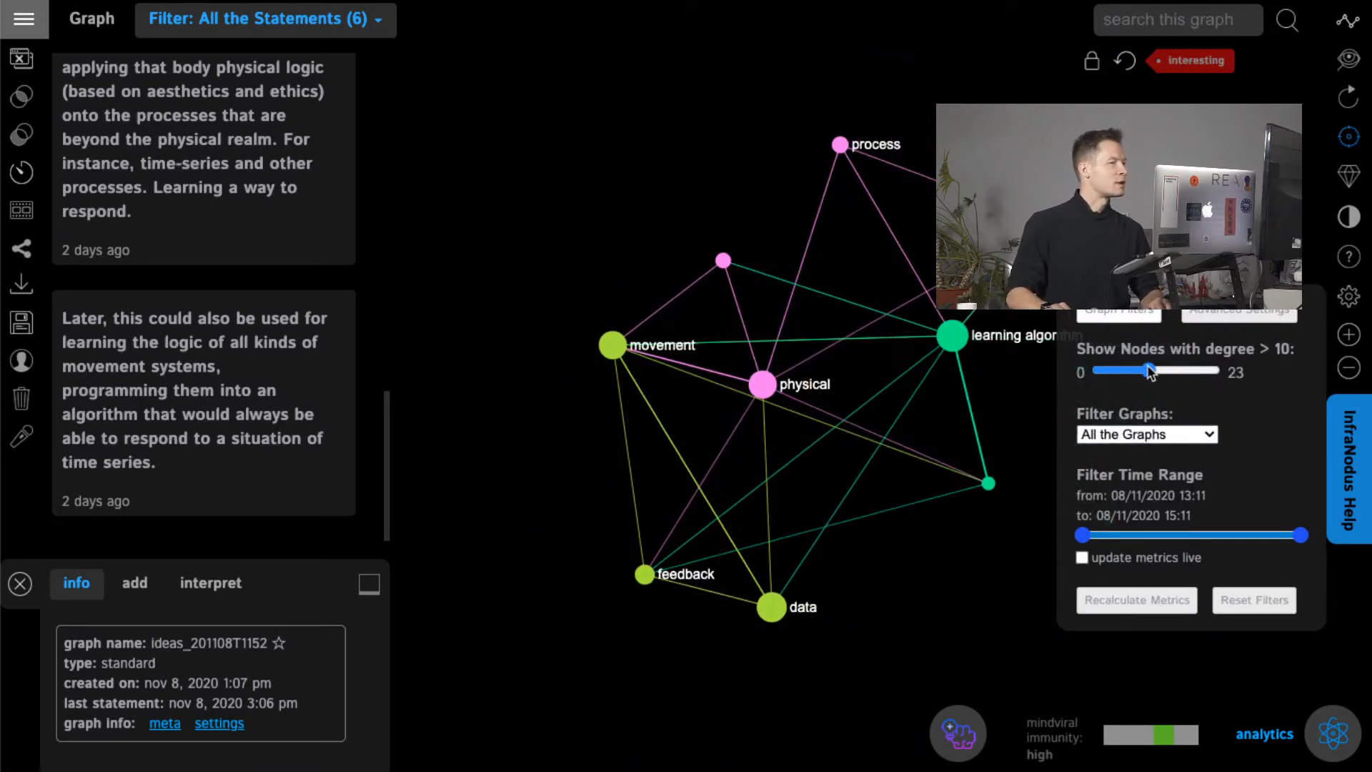
click(1345, 299)
drag(979, 526, 940, 481)
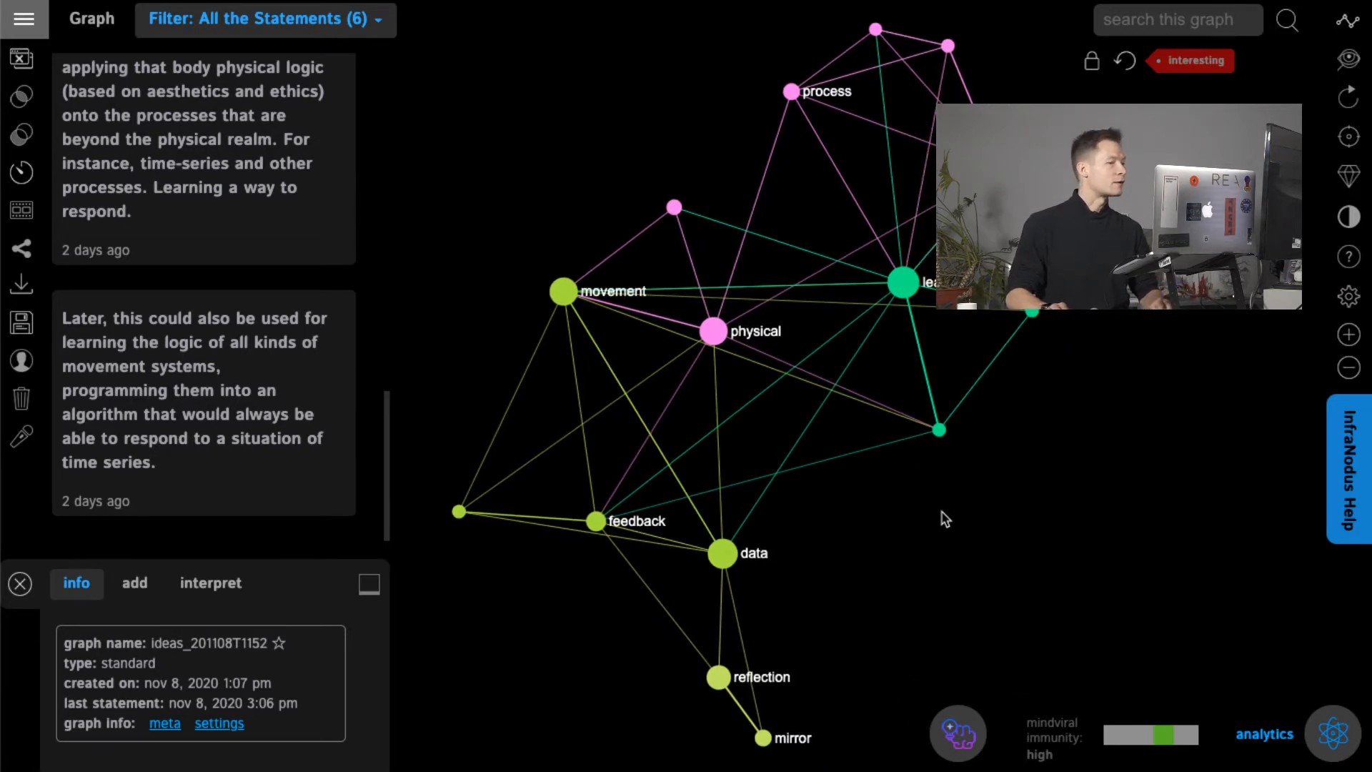
Step: Save the current graph state as a version named presentations, without making it the default
click(30, 323)
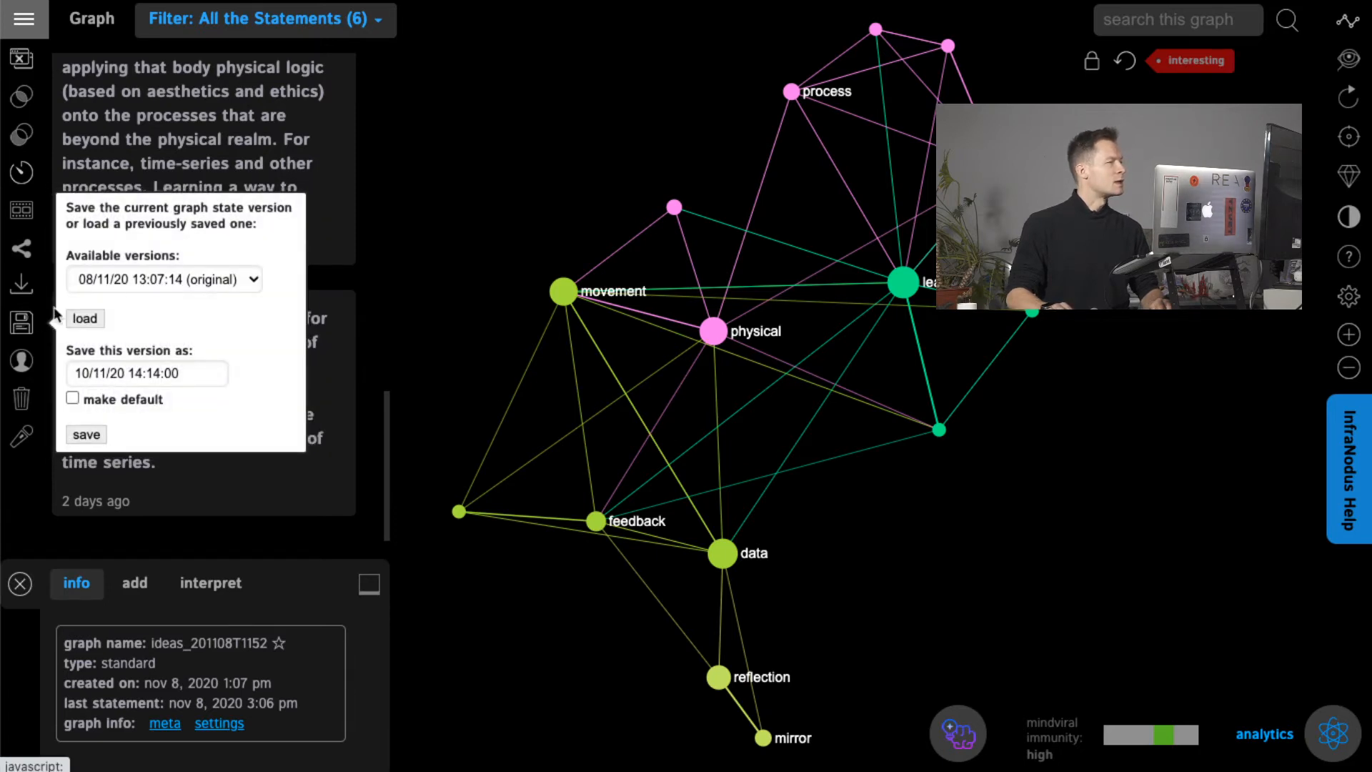
click(136, 281)
click(198, 323)
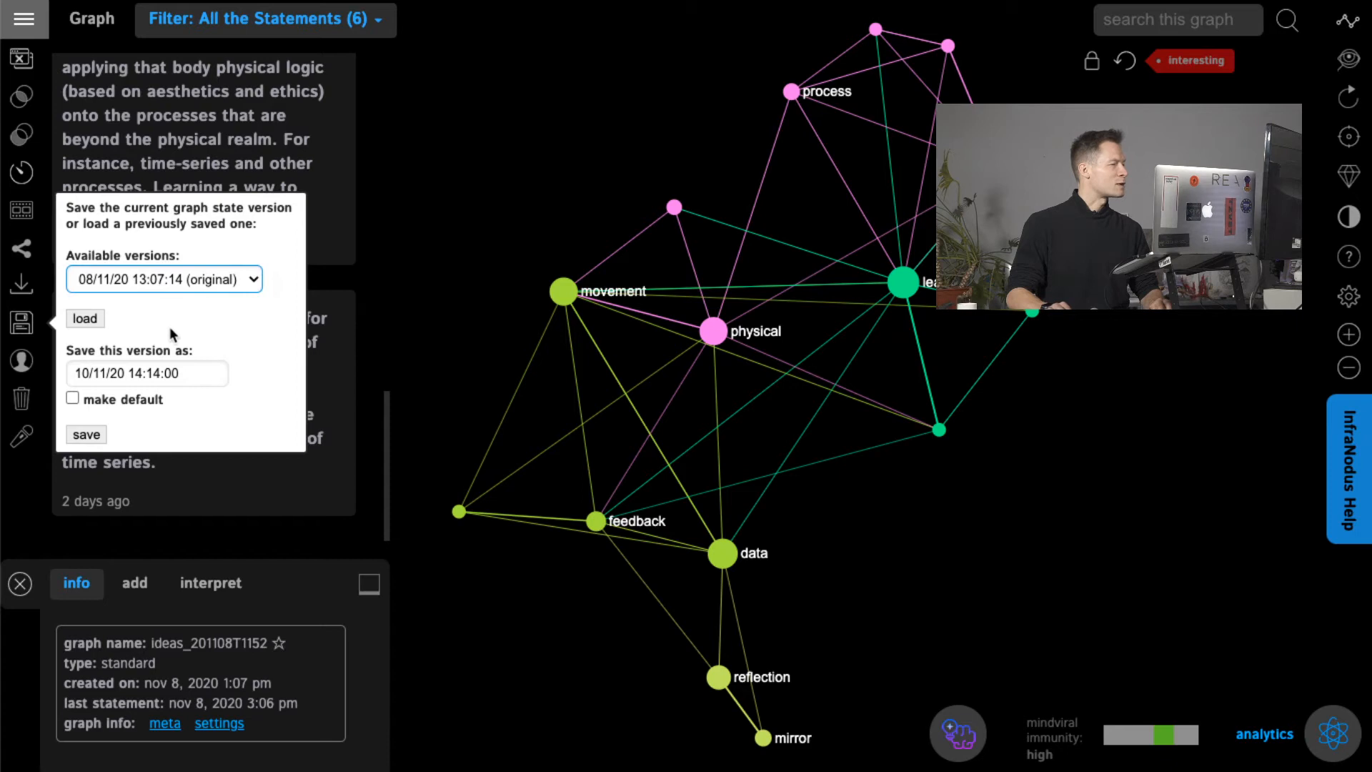
triple_click(133, 376)
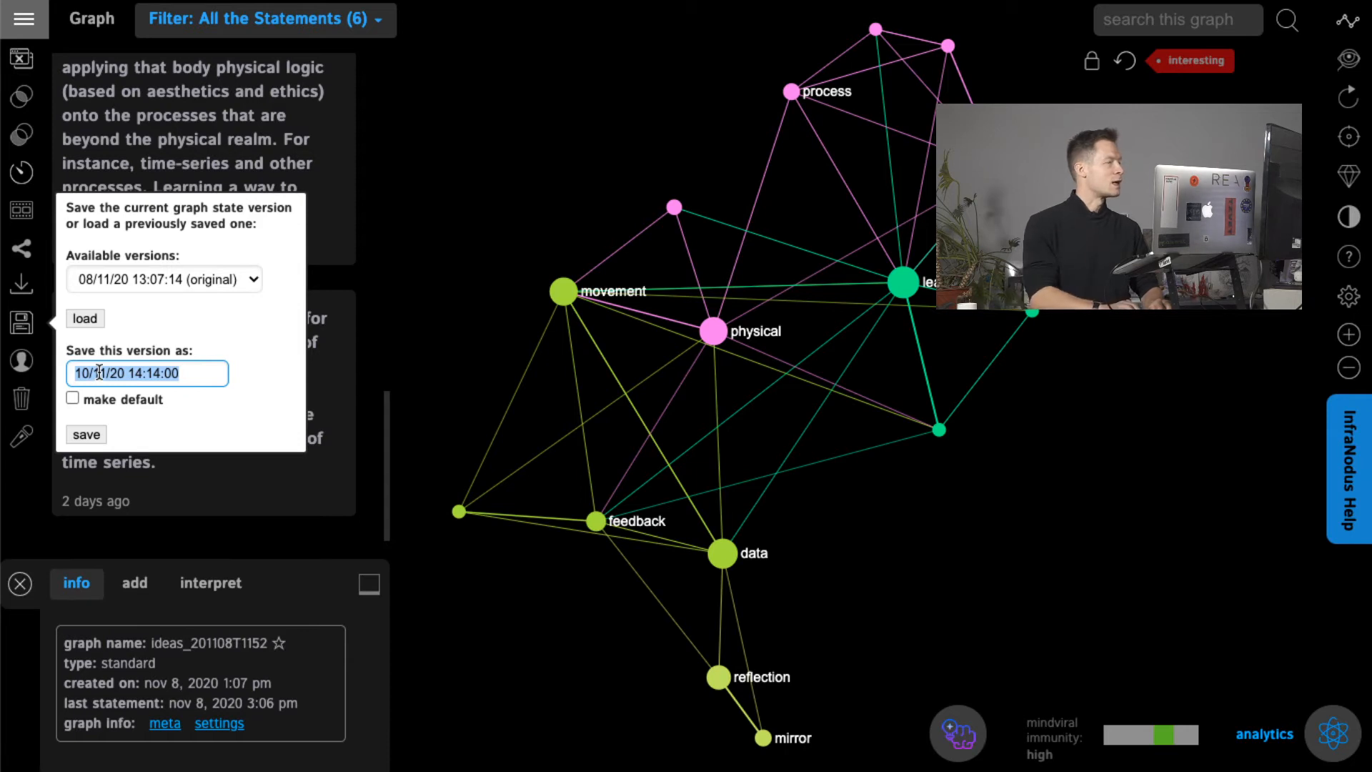
text(presentations)
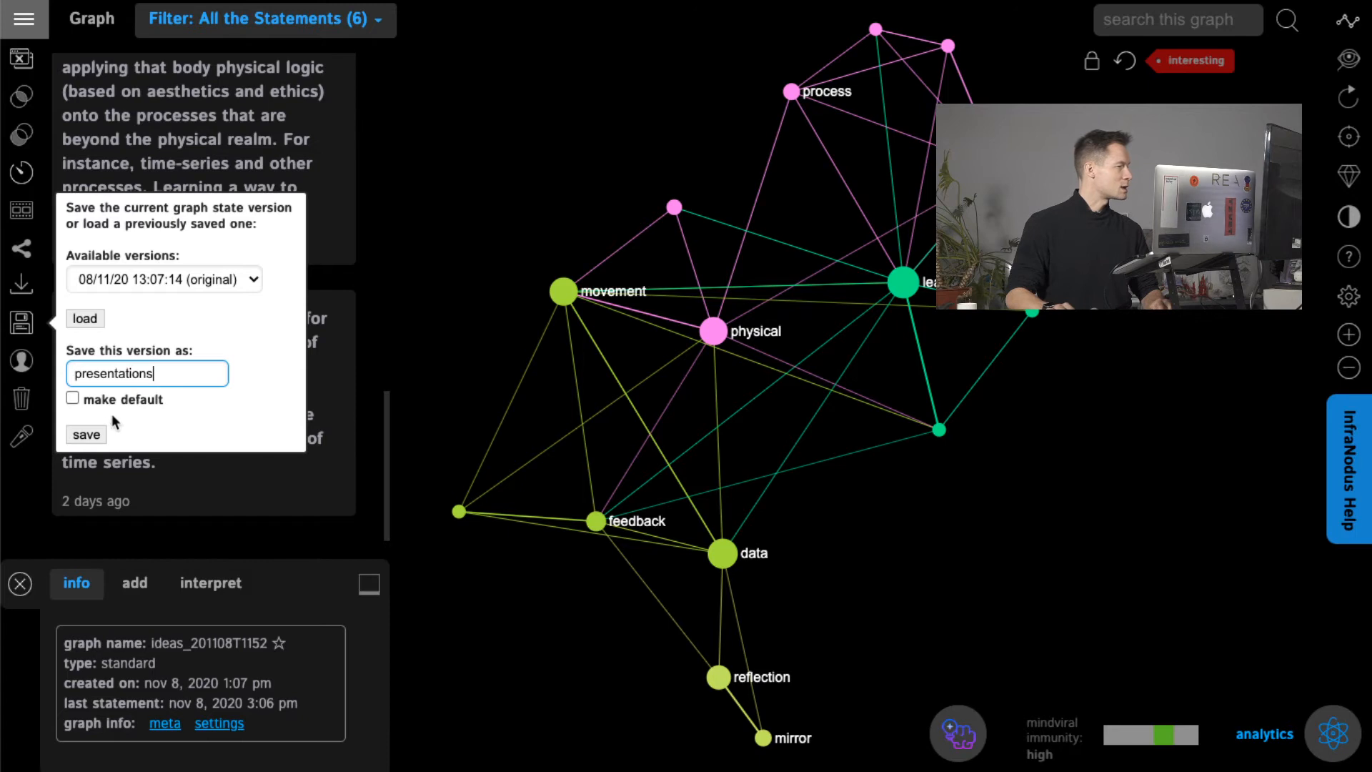
click(71, 398)
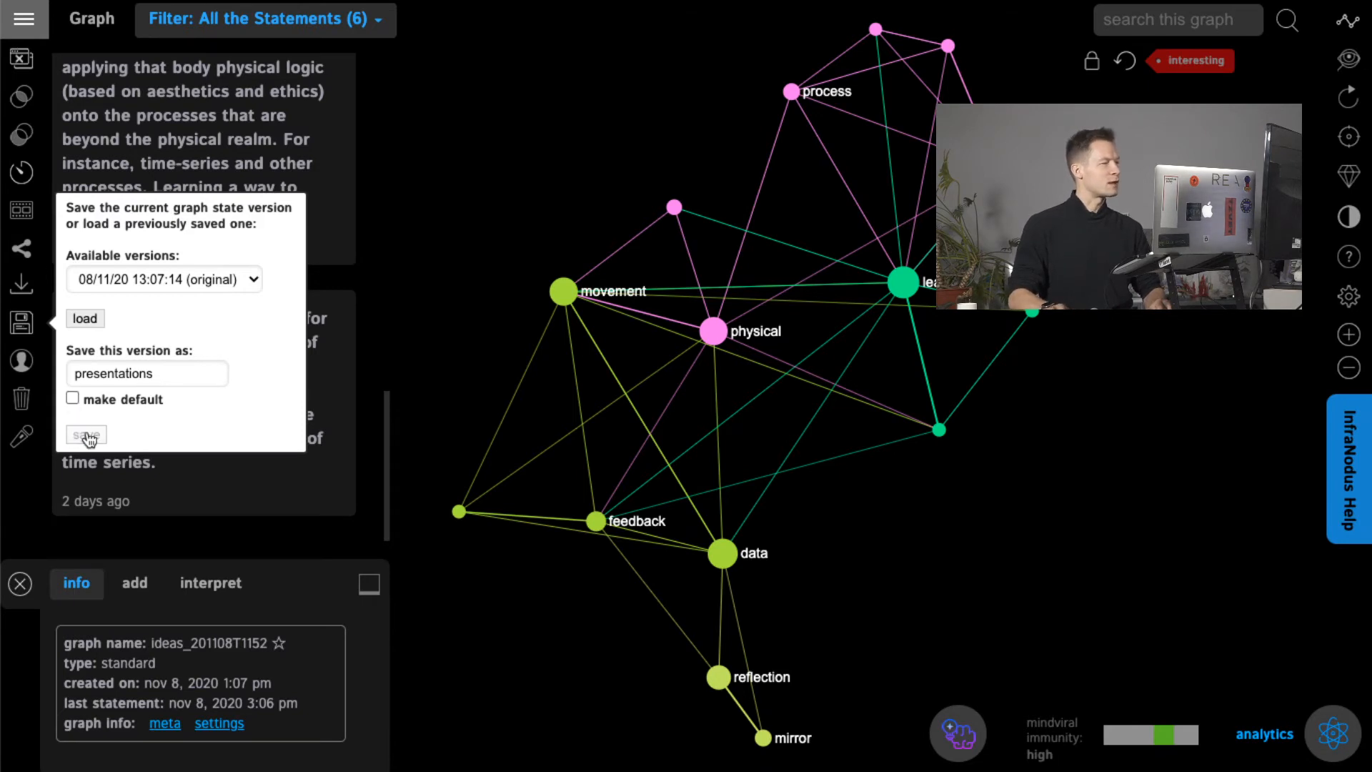
click(87, 435)
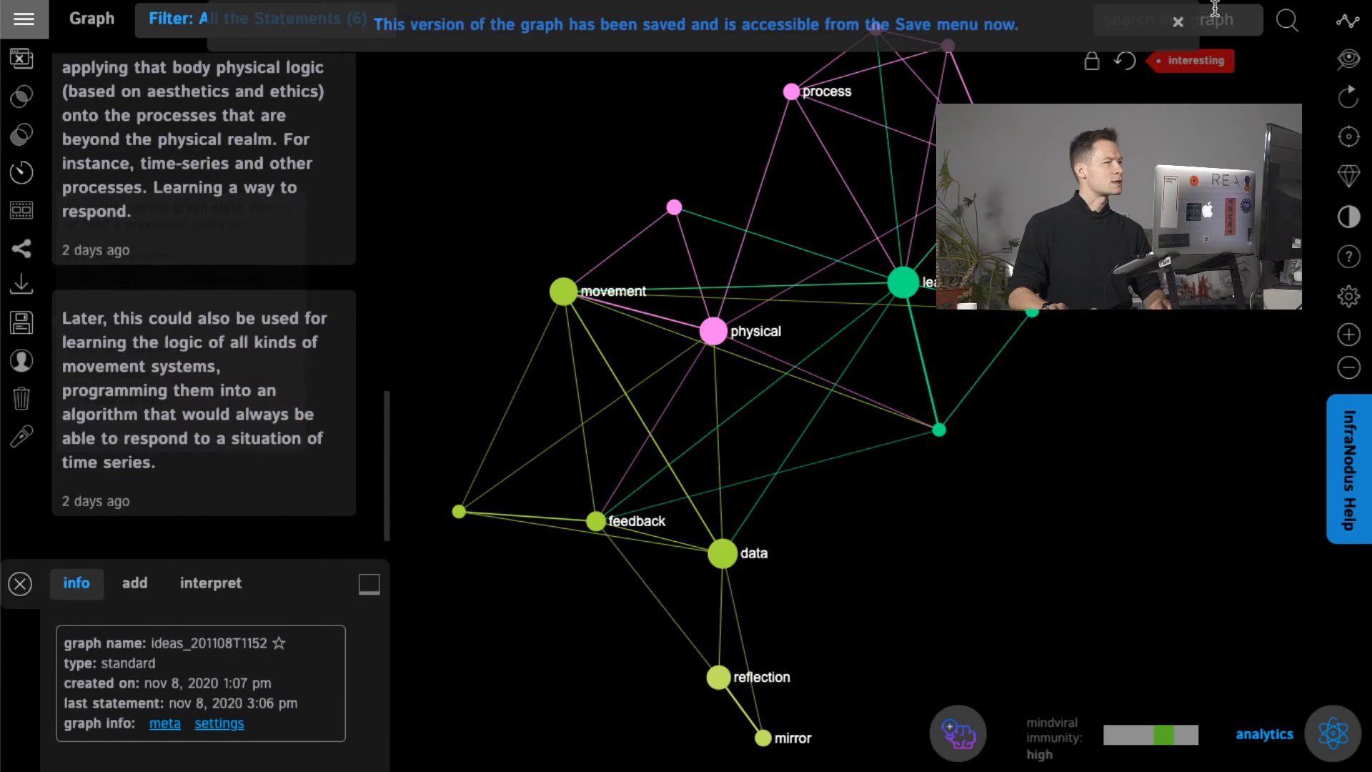
click(1177, 26)
Step: Go to the apps home page and reopen the ideas_201108T1152 graph
click(24, 18)
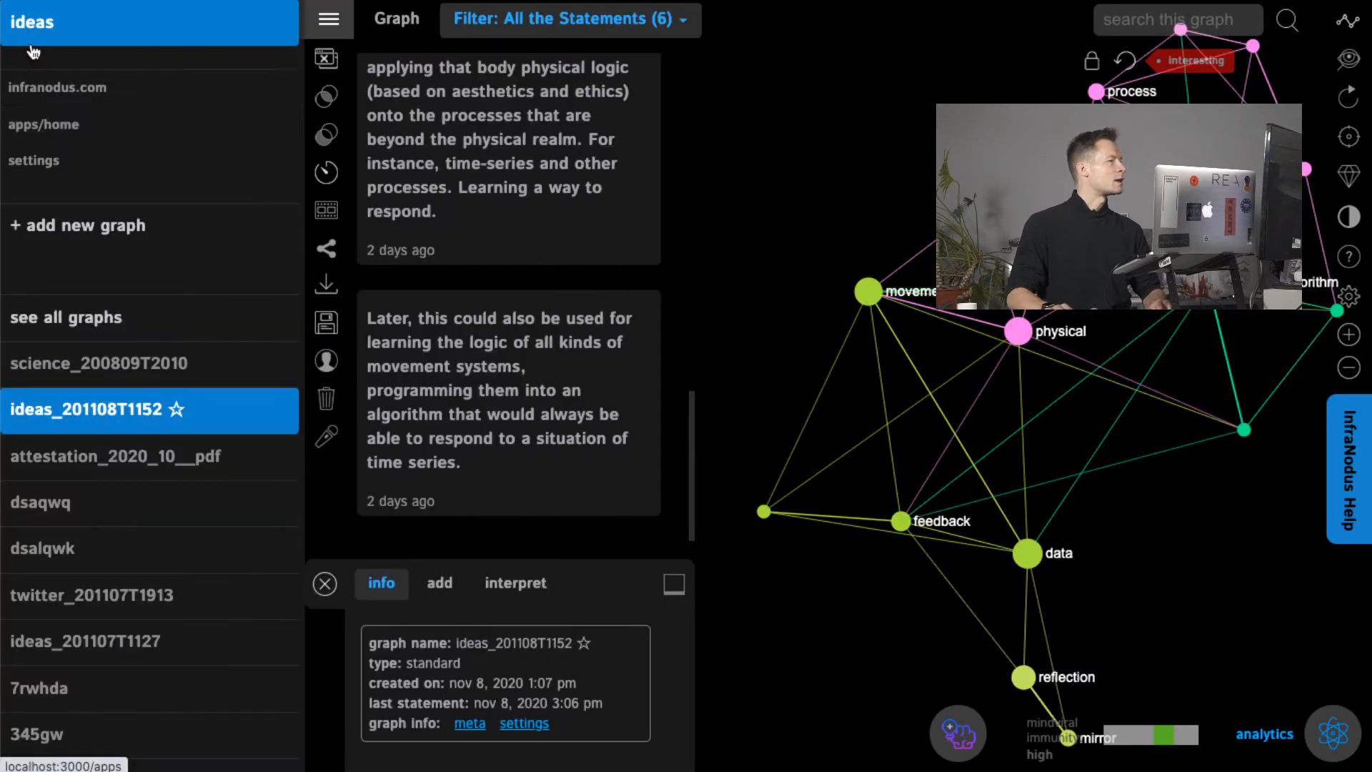
click(44, 127)
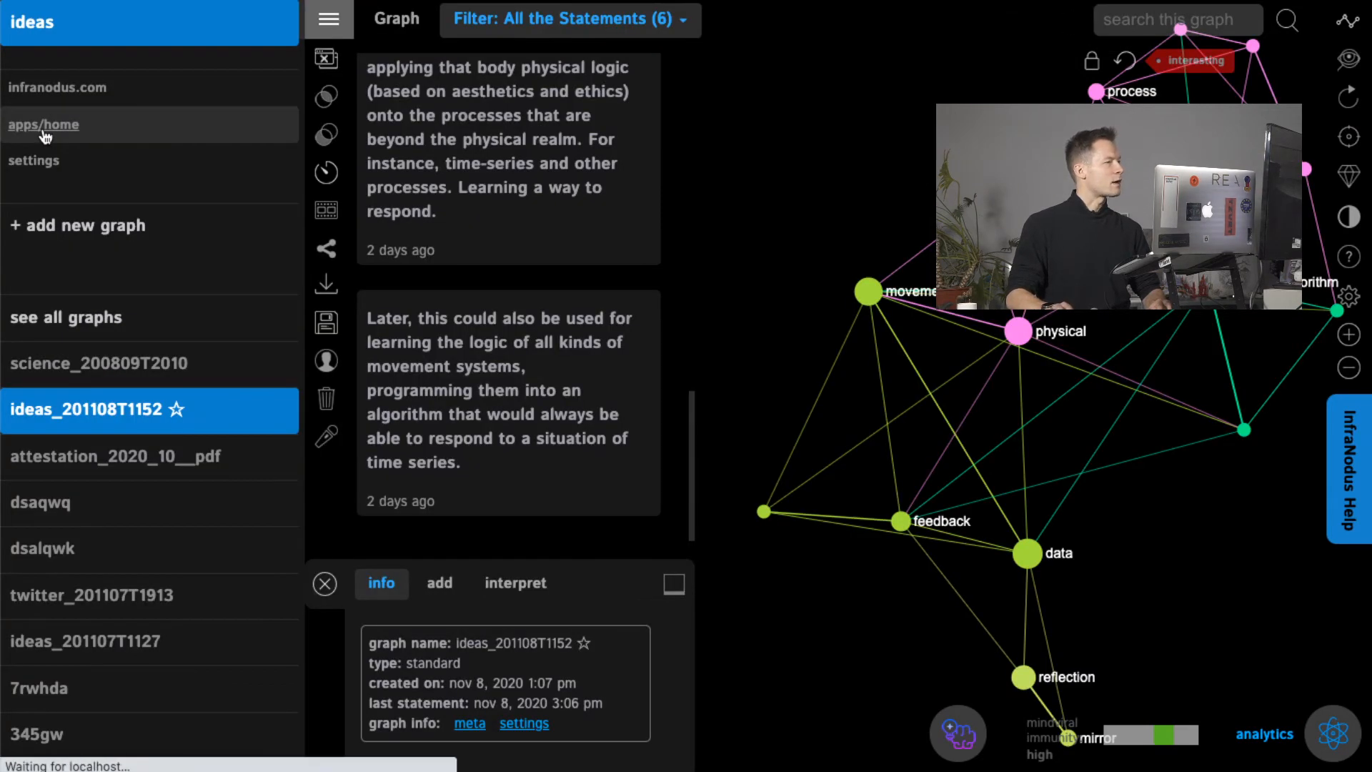
click(24, 29)
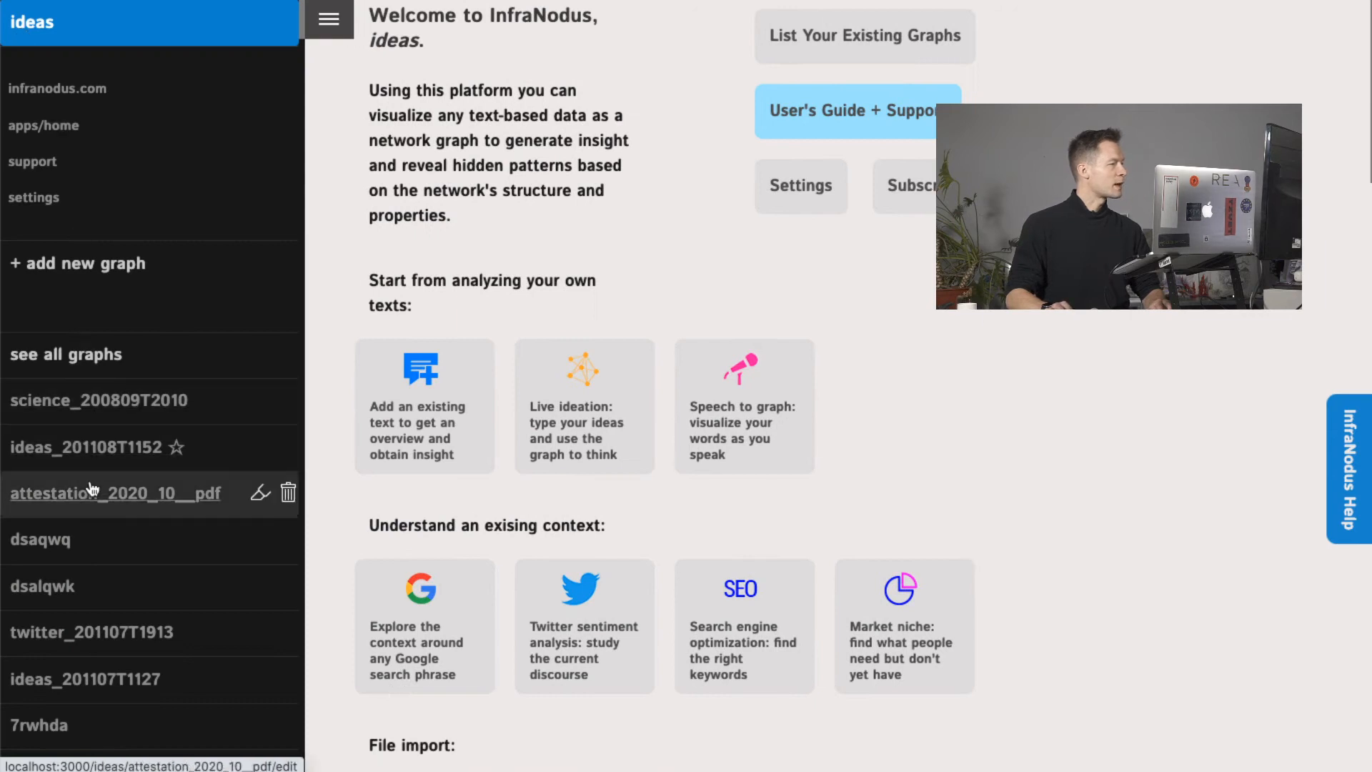
click(84, 449)
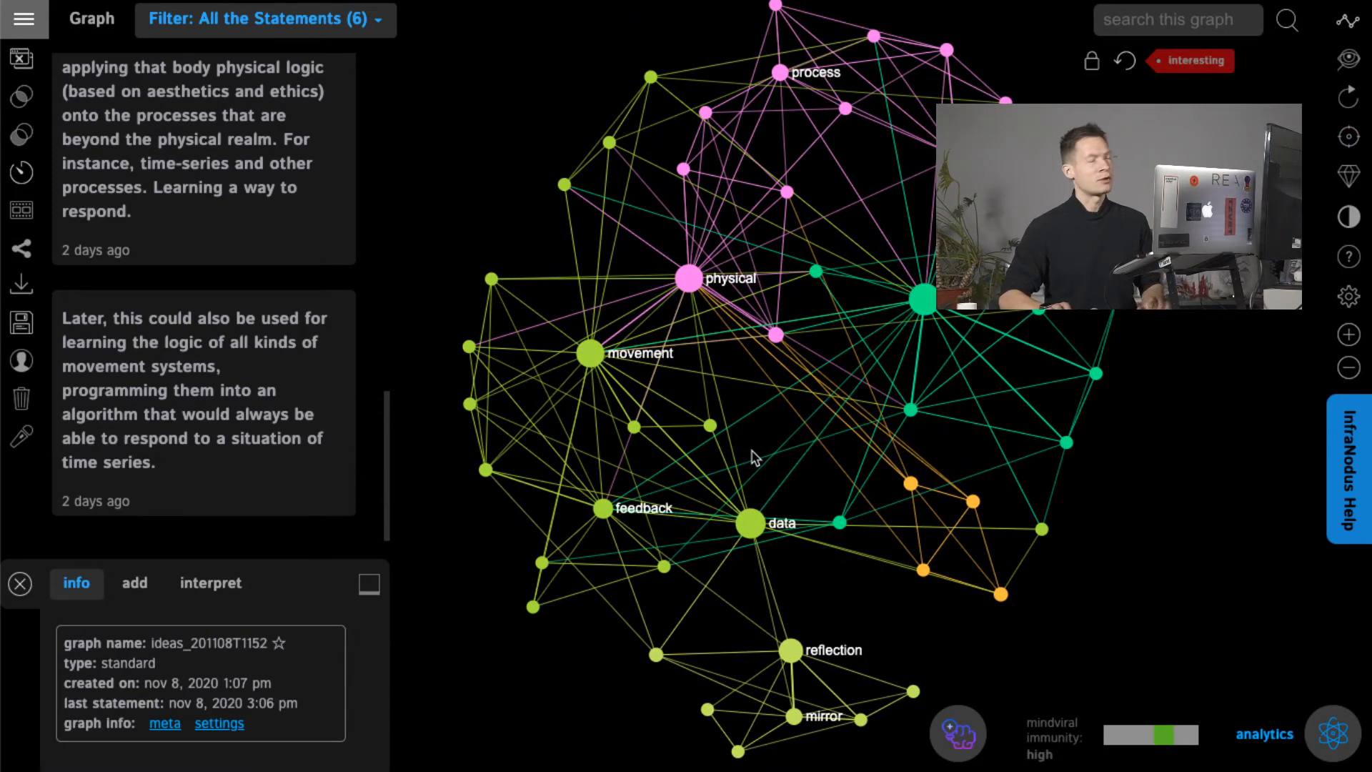
Step: Load the saved presentations version of the graph
click(21, 323)
click(127, 277)
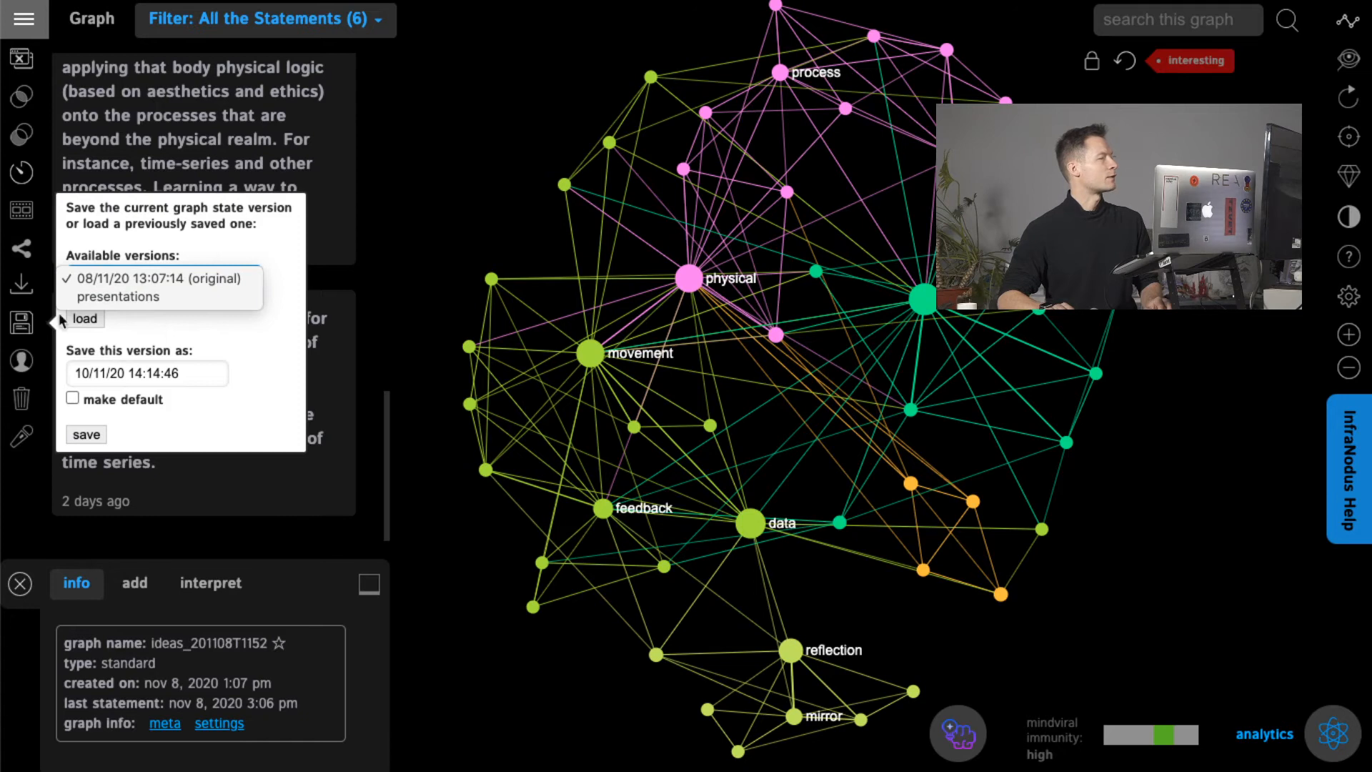
click(105, 296)
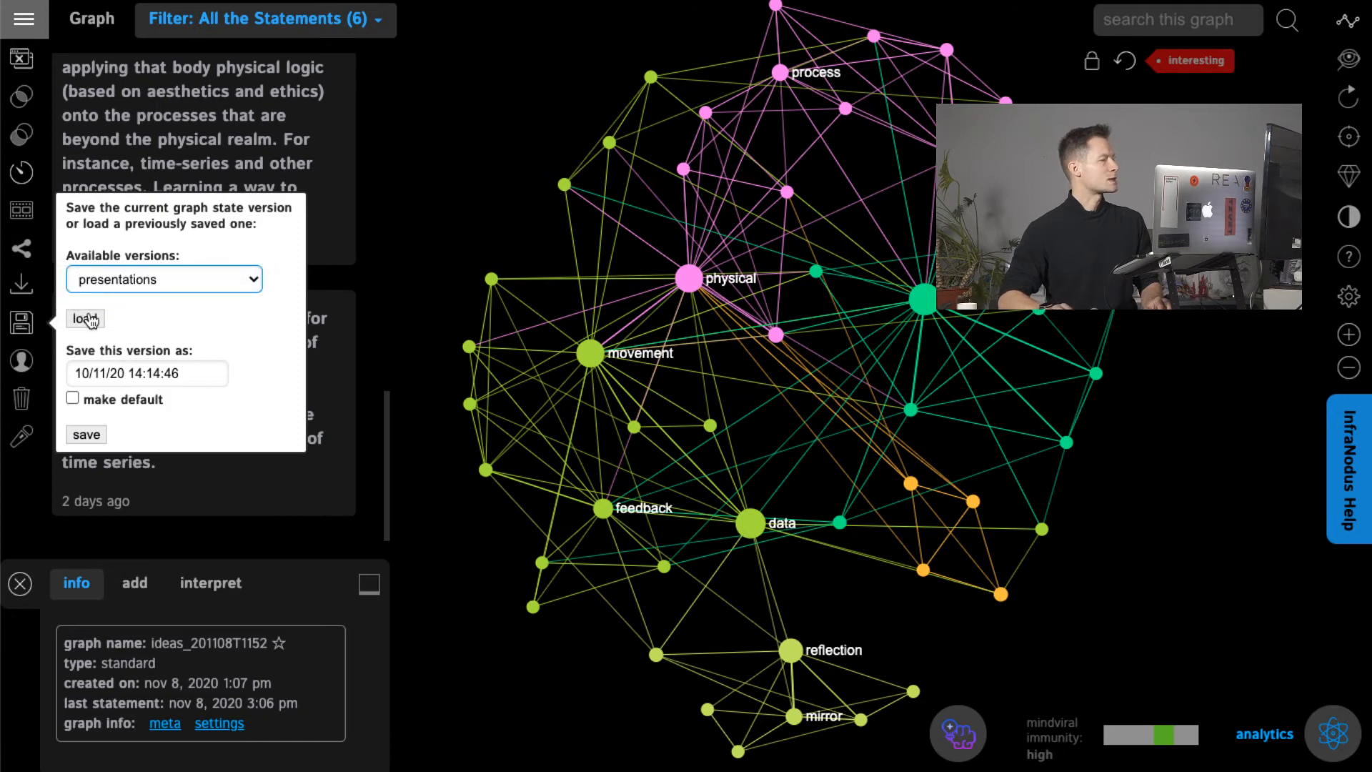
click(85, 319)
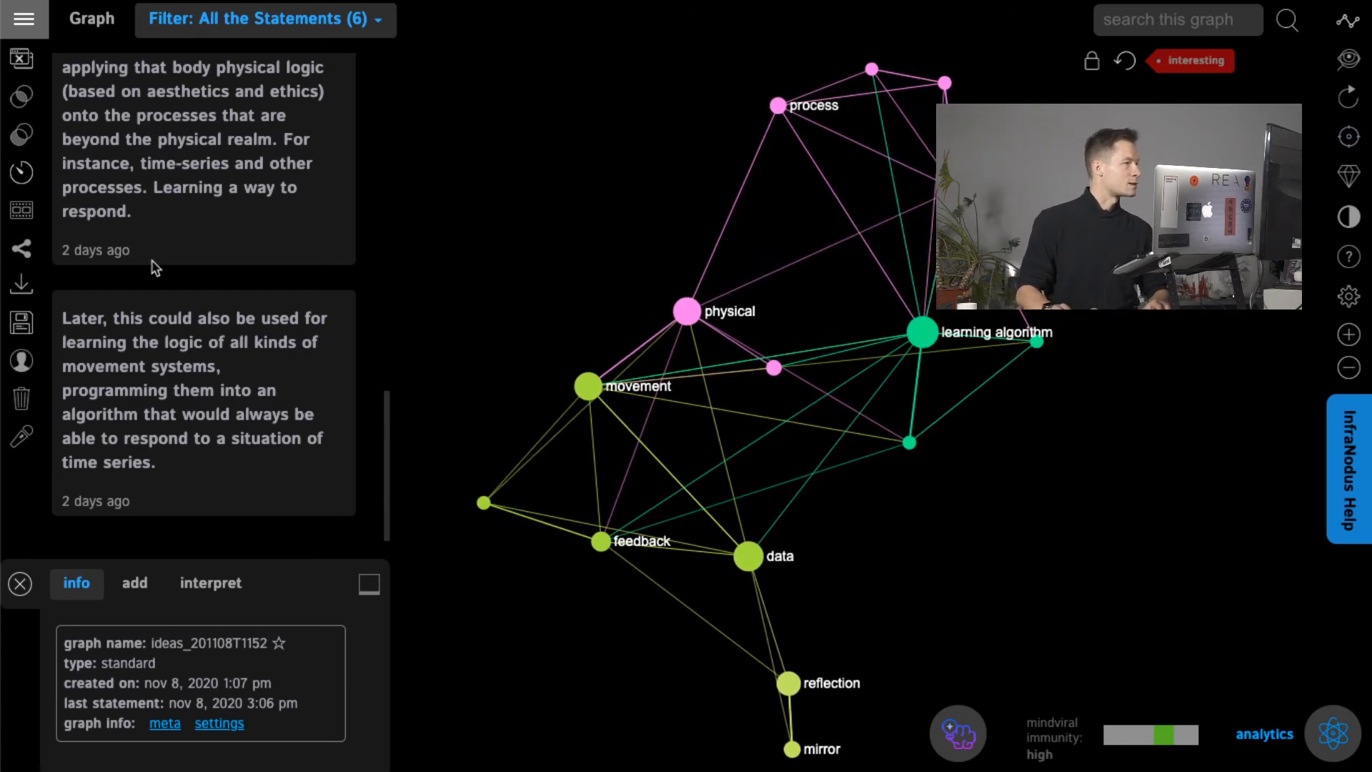
Step: Save the current graph state as a version named presentations def and make it the default
mouse_move(22, 322)
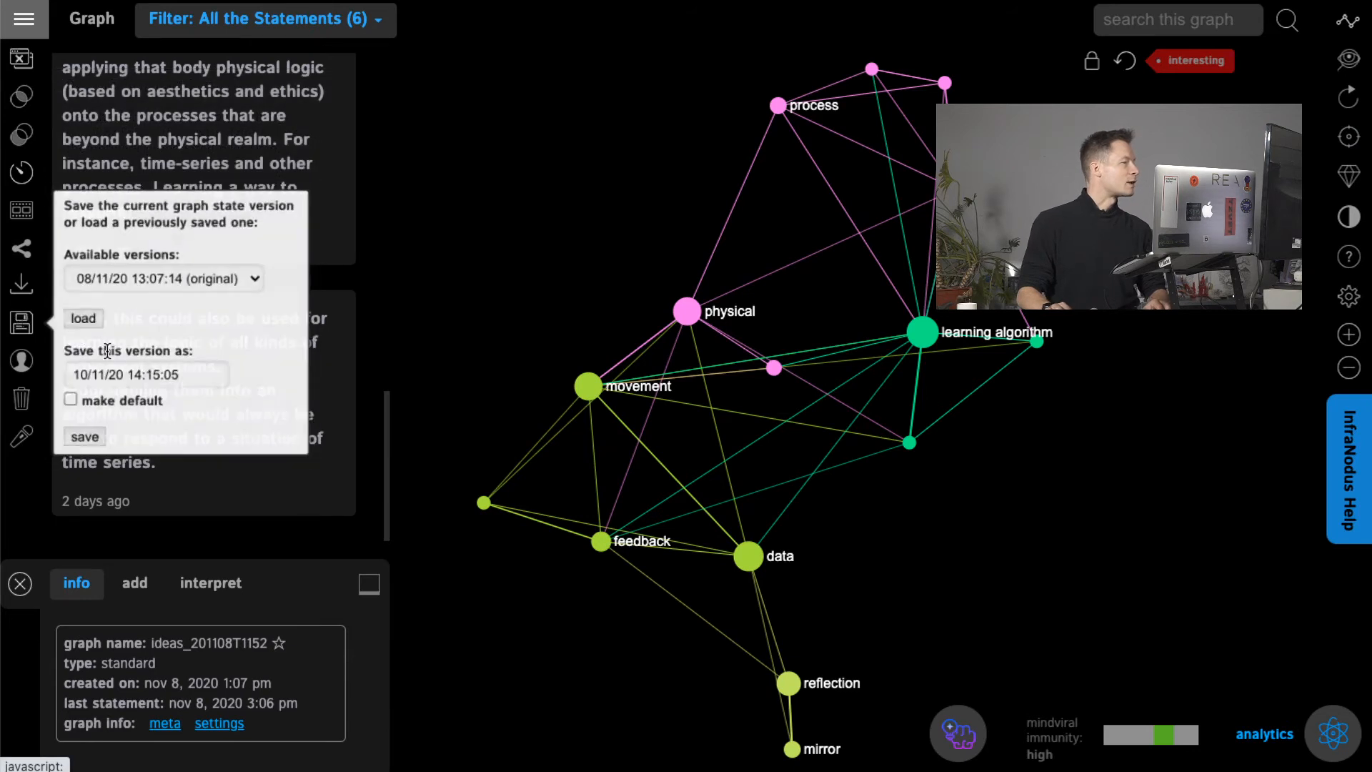
click(141, 370)
text(presentations def)
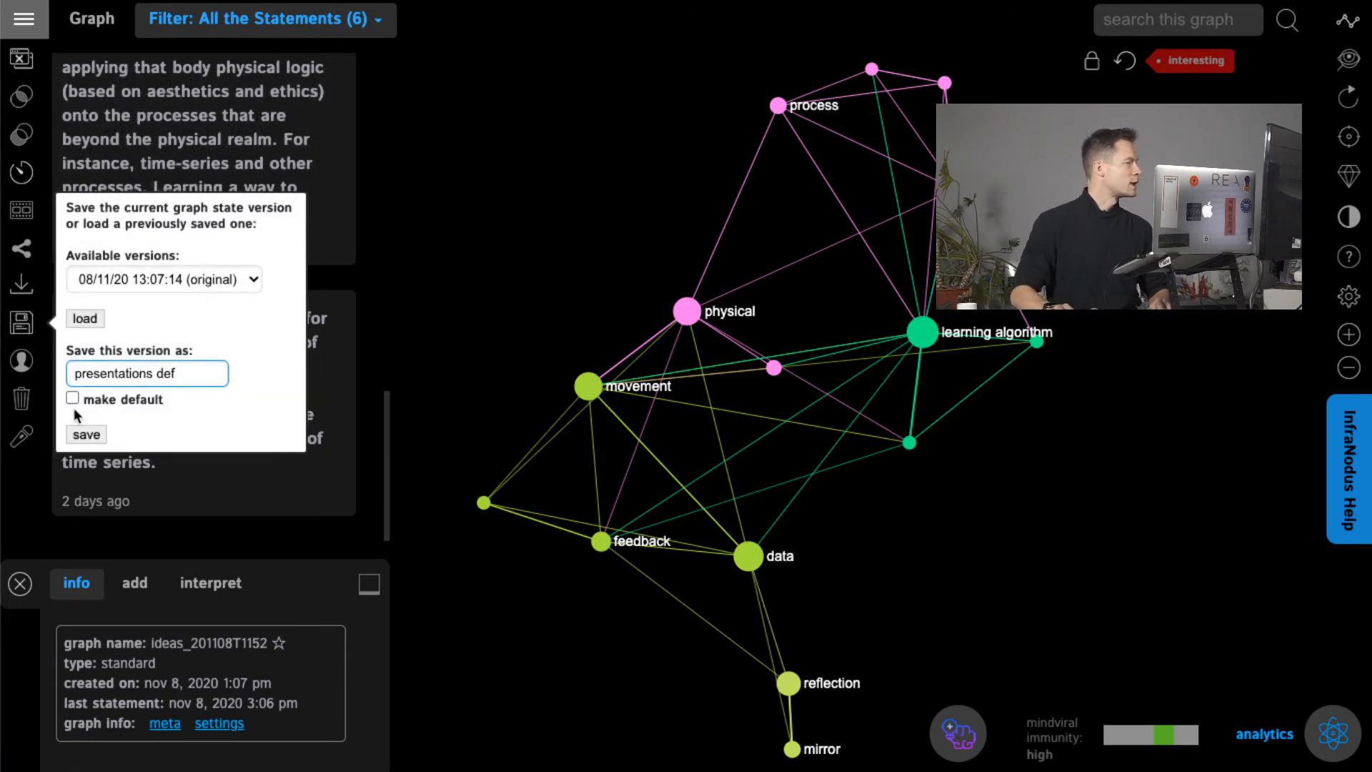
click(93, 431)
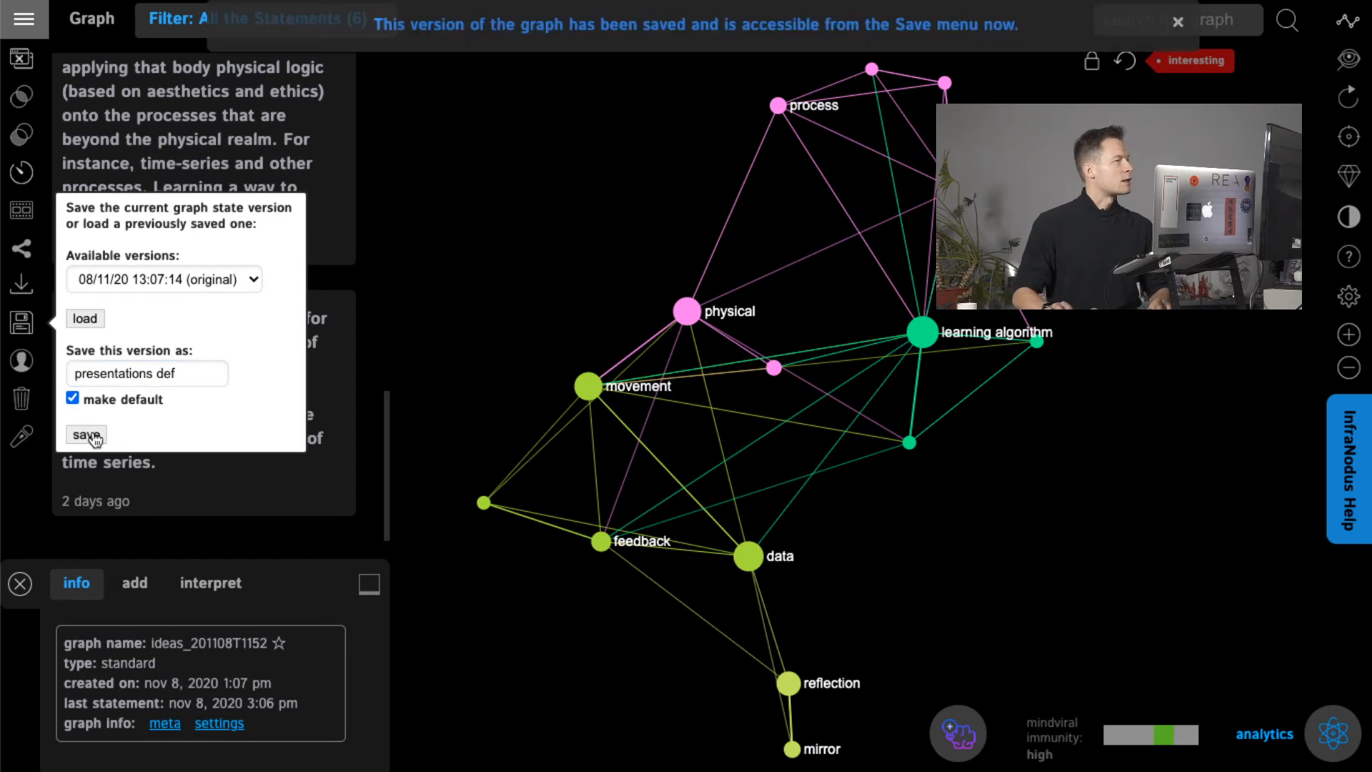
click(1174, 24)
Step: Return to the apps home page and reopen the ideas_201108T1152 graph in its default version
click(24, 18)
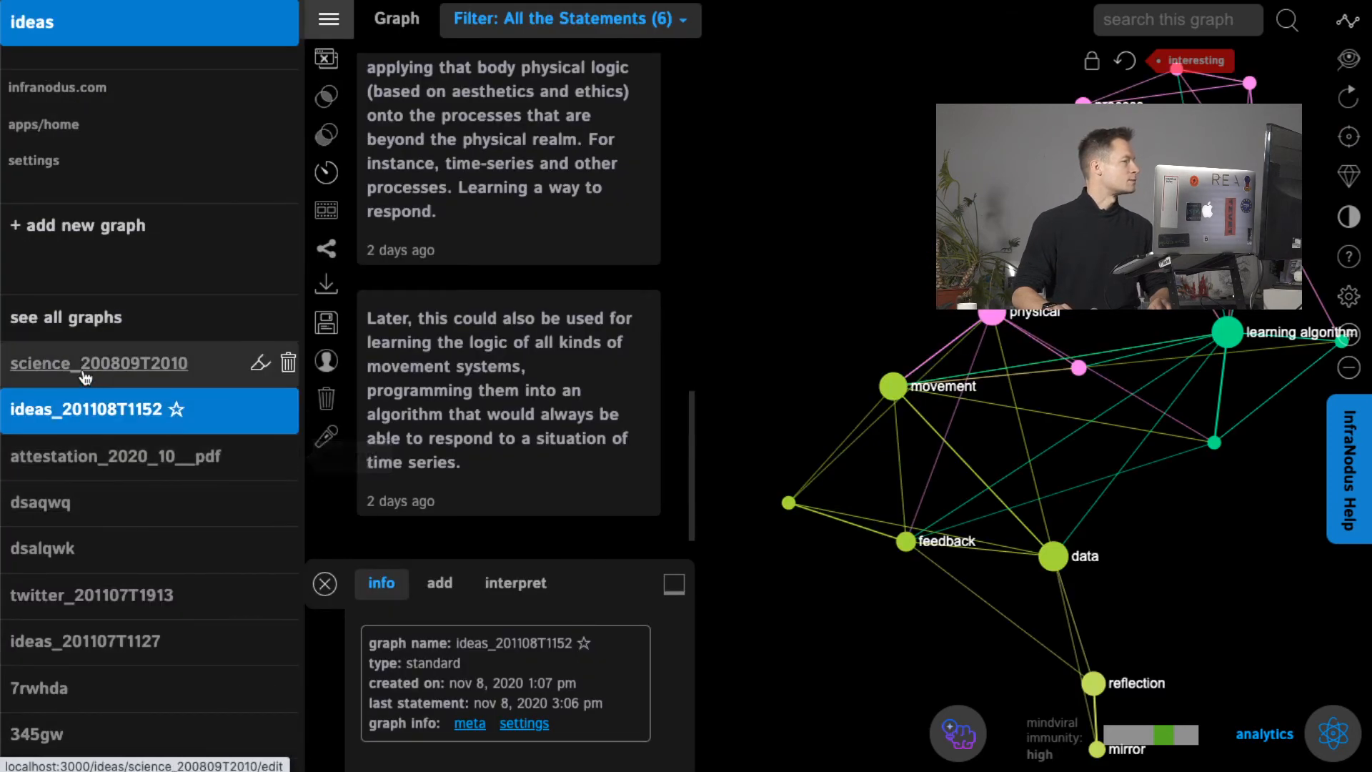
click(40, 118)
click(22, 22)
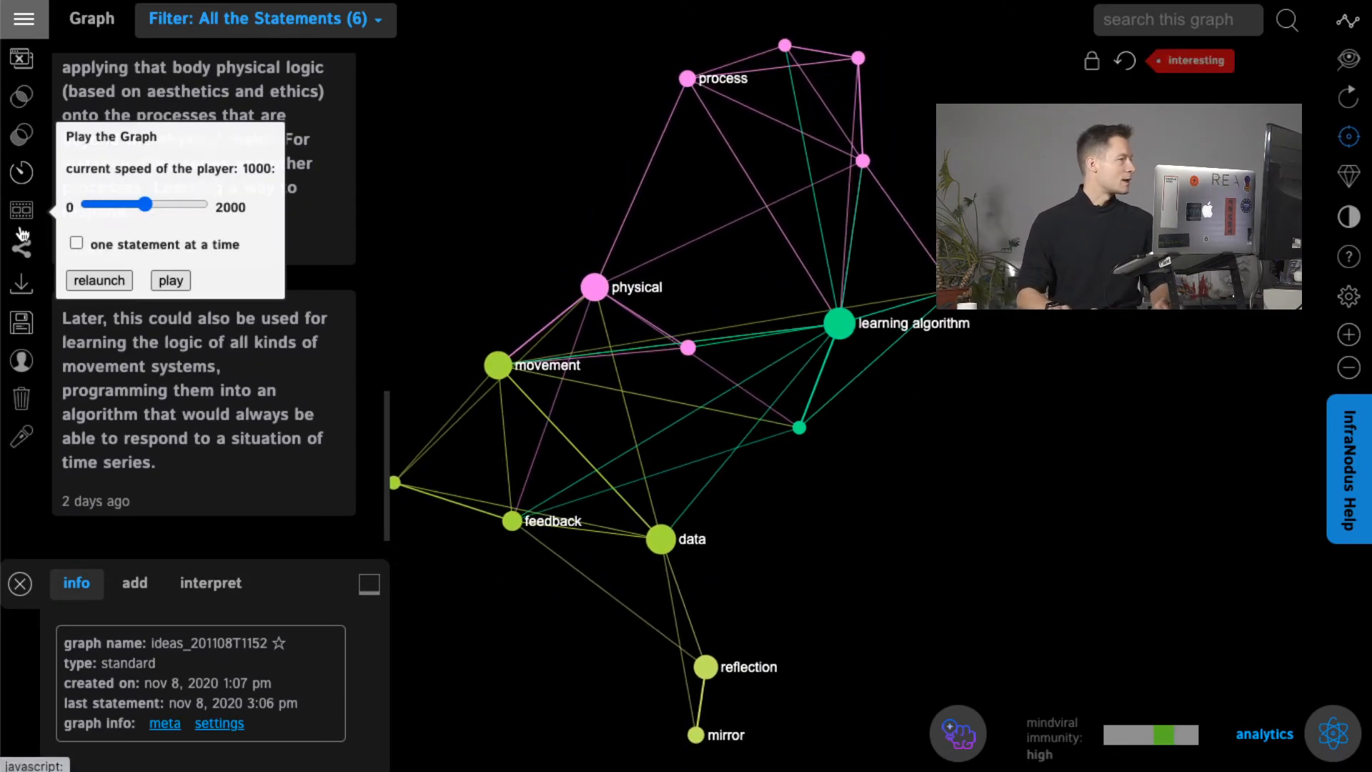
Step: Load the original 08/11/20 13:07:14 version of the graph
mouse_move(20, 317)
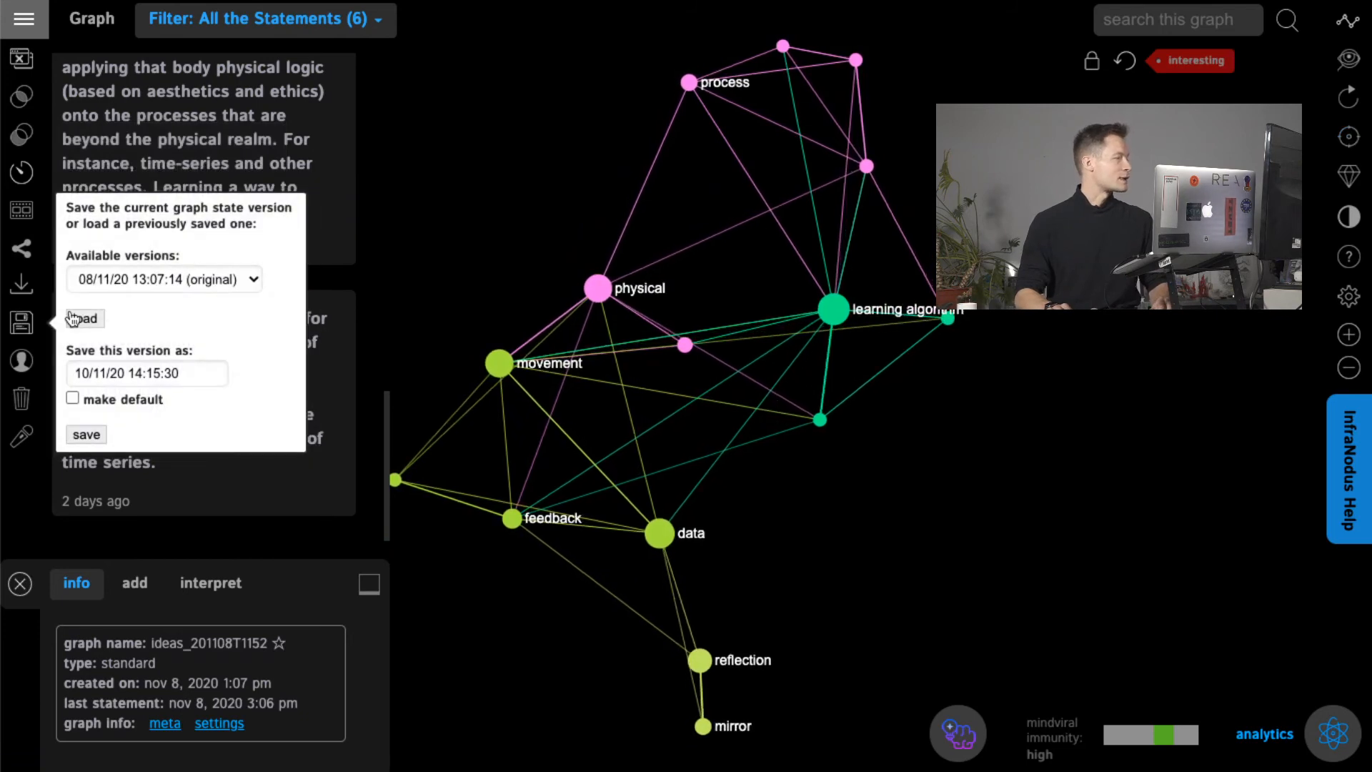
click(127, 285)
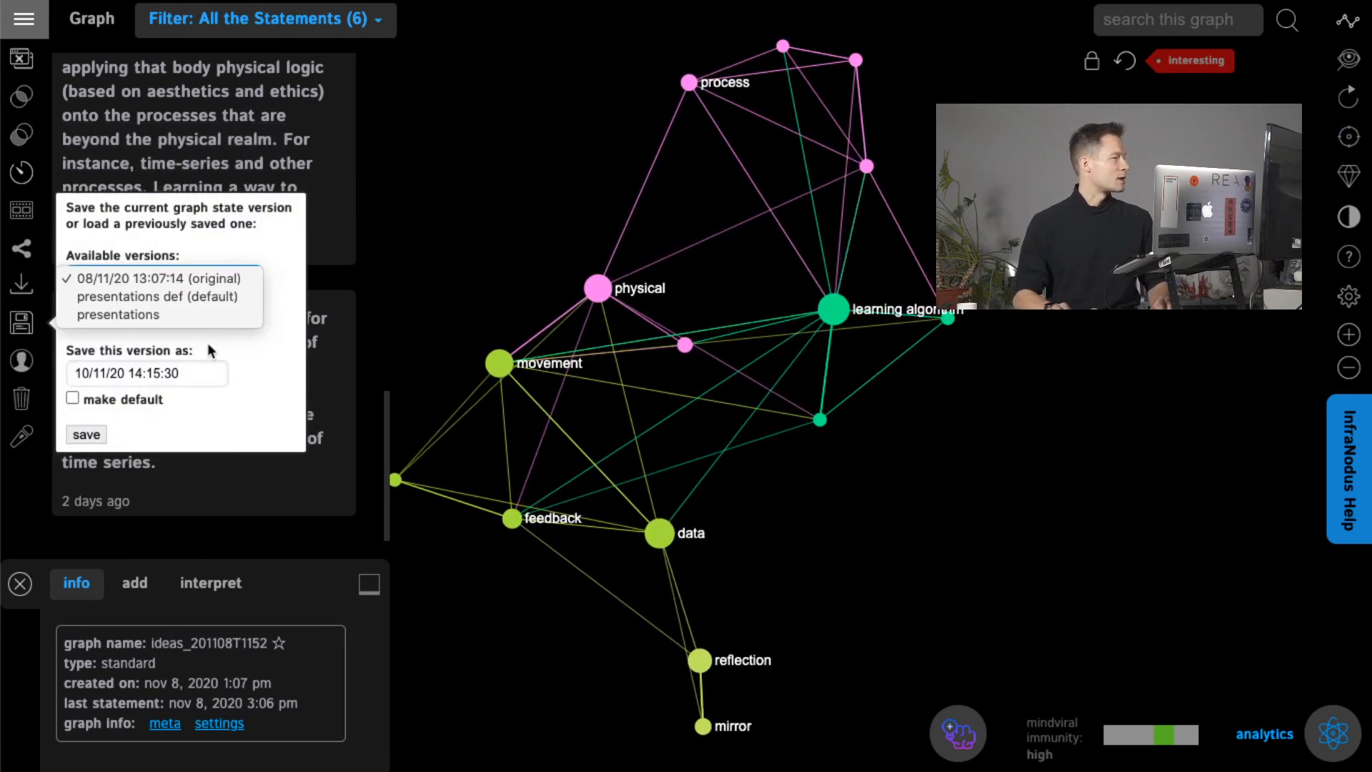
click(201, 278)
click(84, 319)
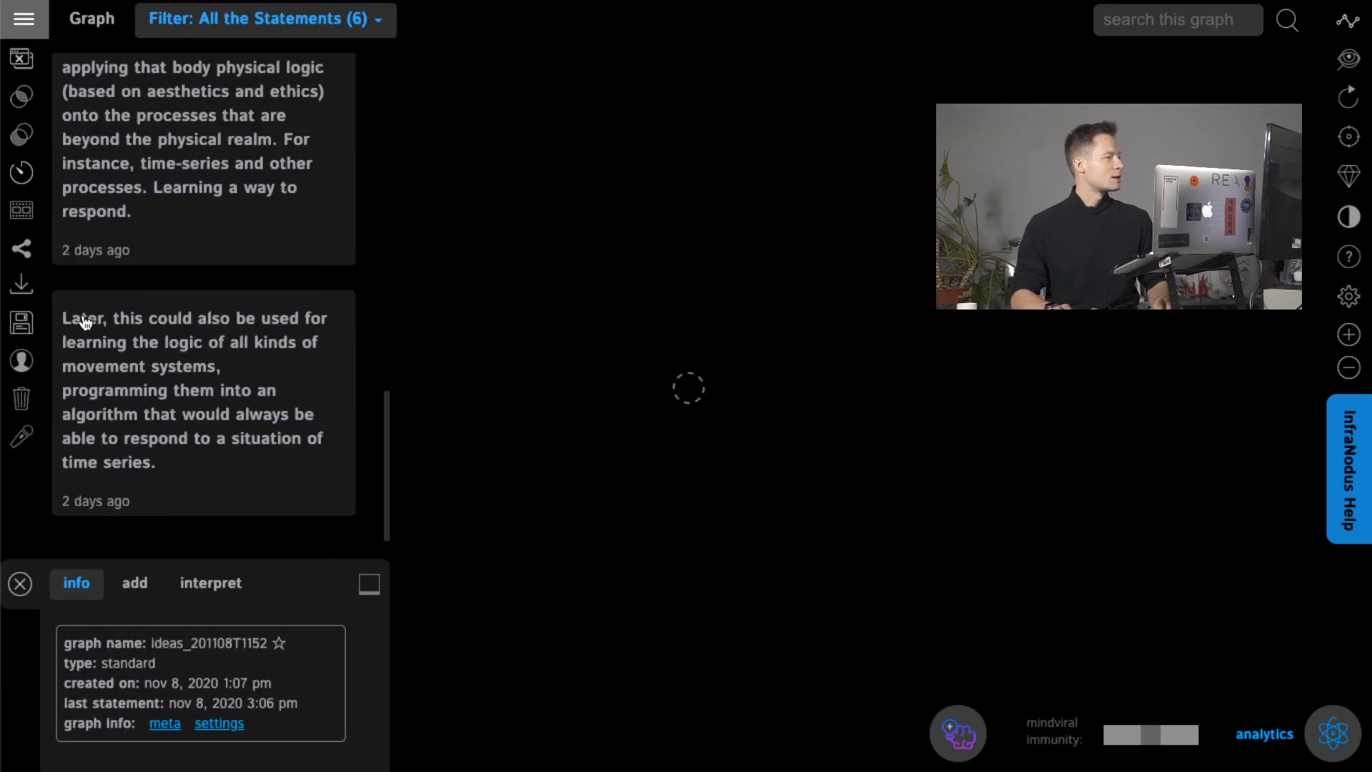
Step: Save the restored graph state as a version named orig and make it the default
mouse_move(19, 216)
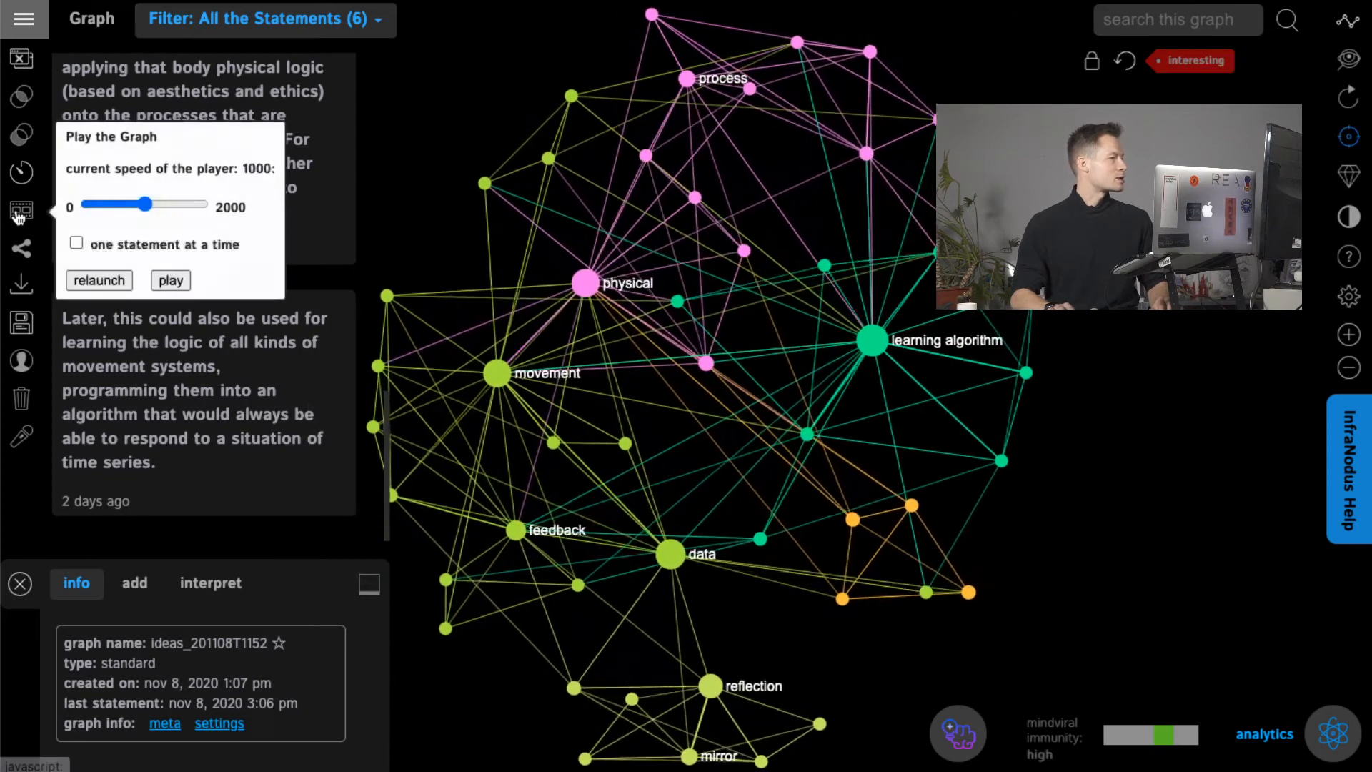
mouse_move(29, 323)
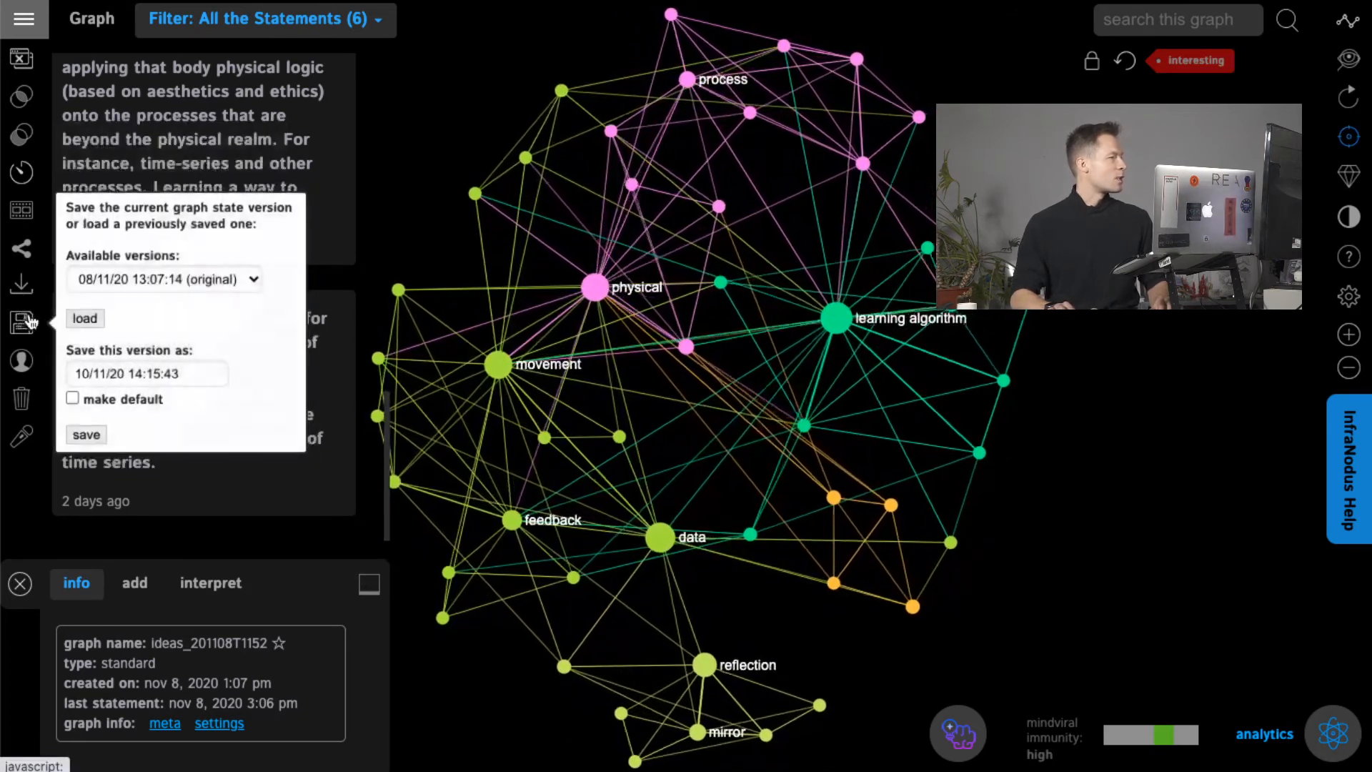
click(125, 373)
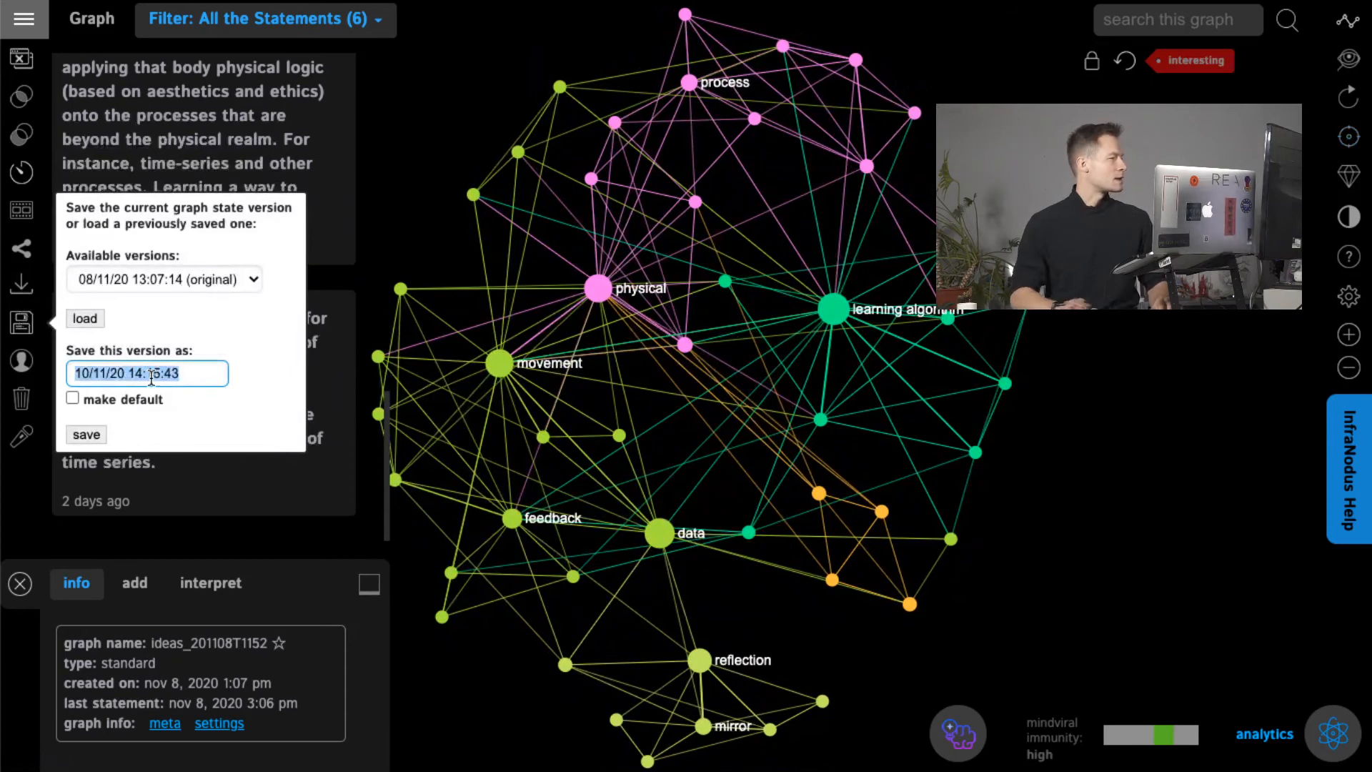
text(orig)
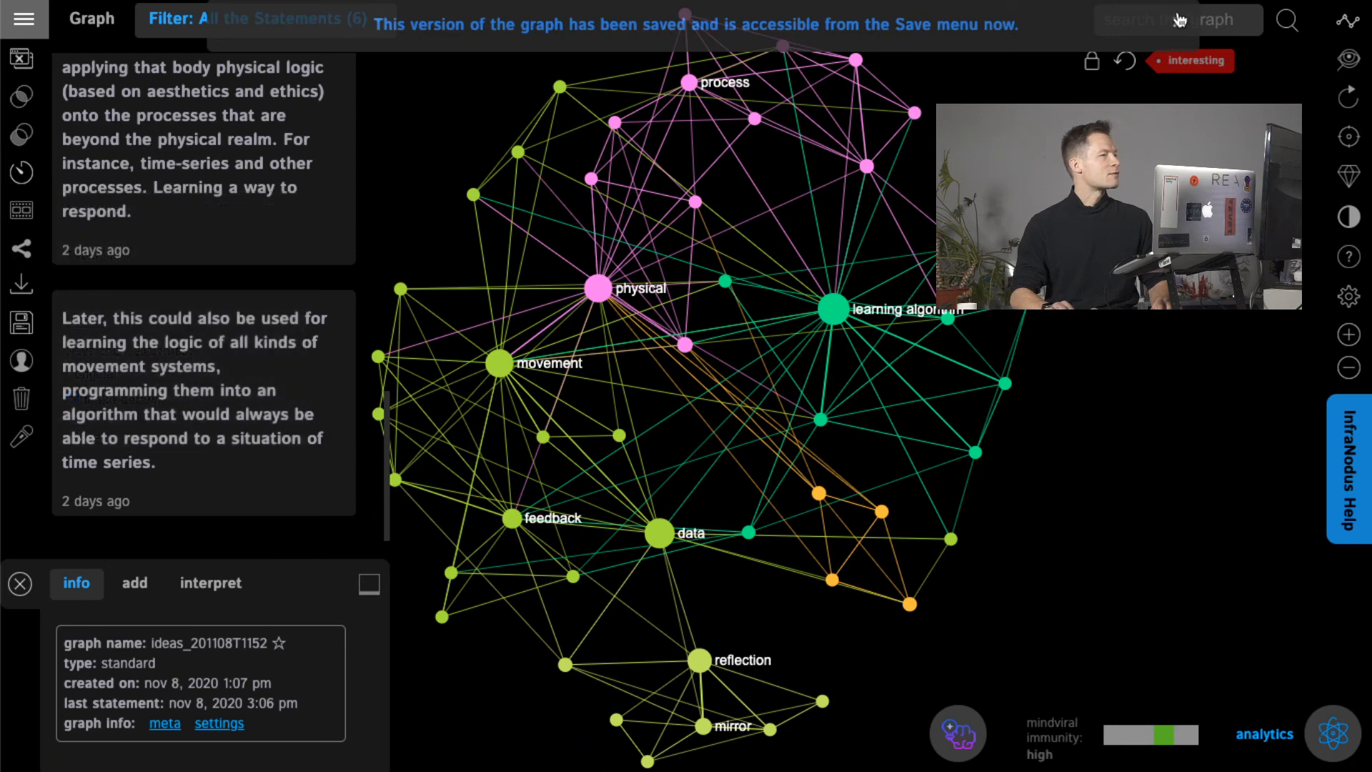
Step: Leave for the apps home page and open the ideas_201108T1152 graph again from the graph list
click(27, 23)
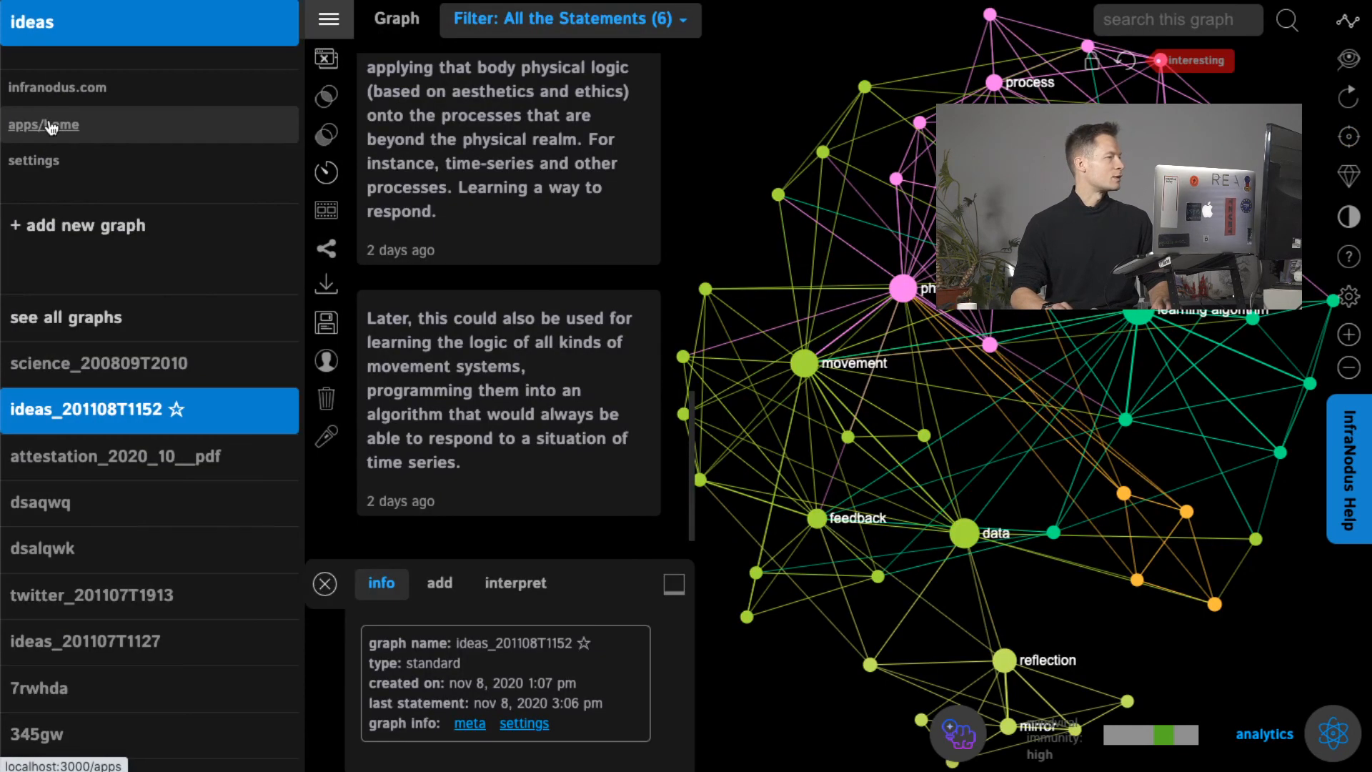
click(32, 30)
click(25, 21)
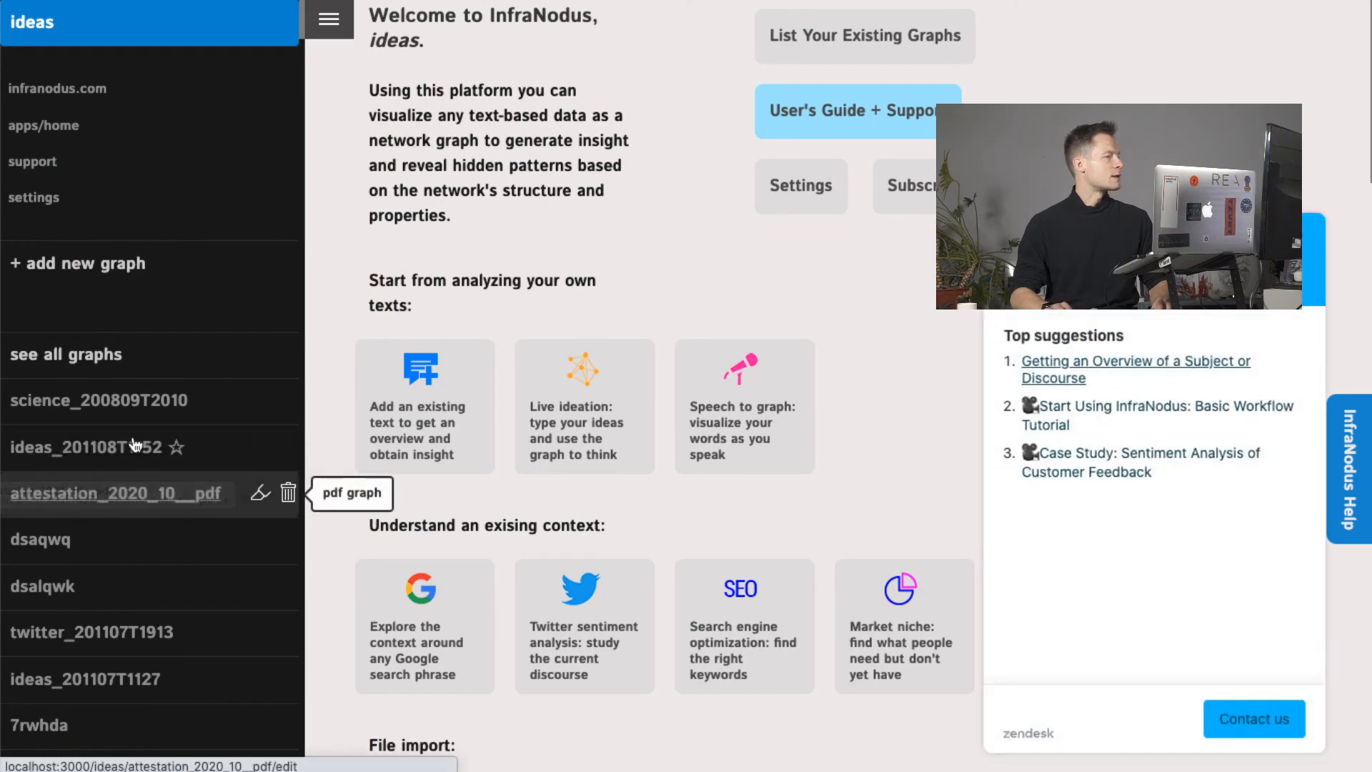
click(134, 444)
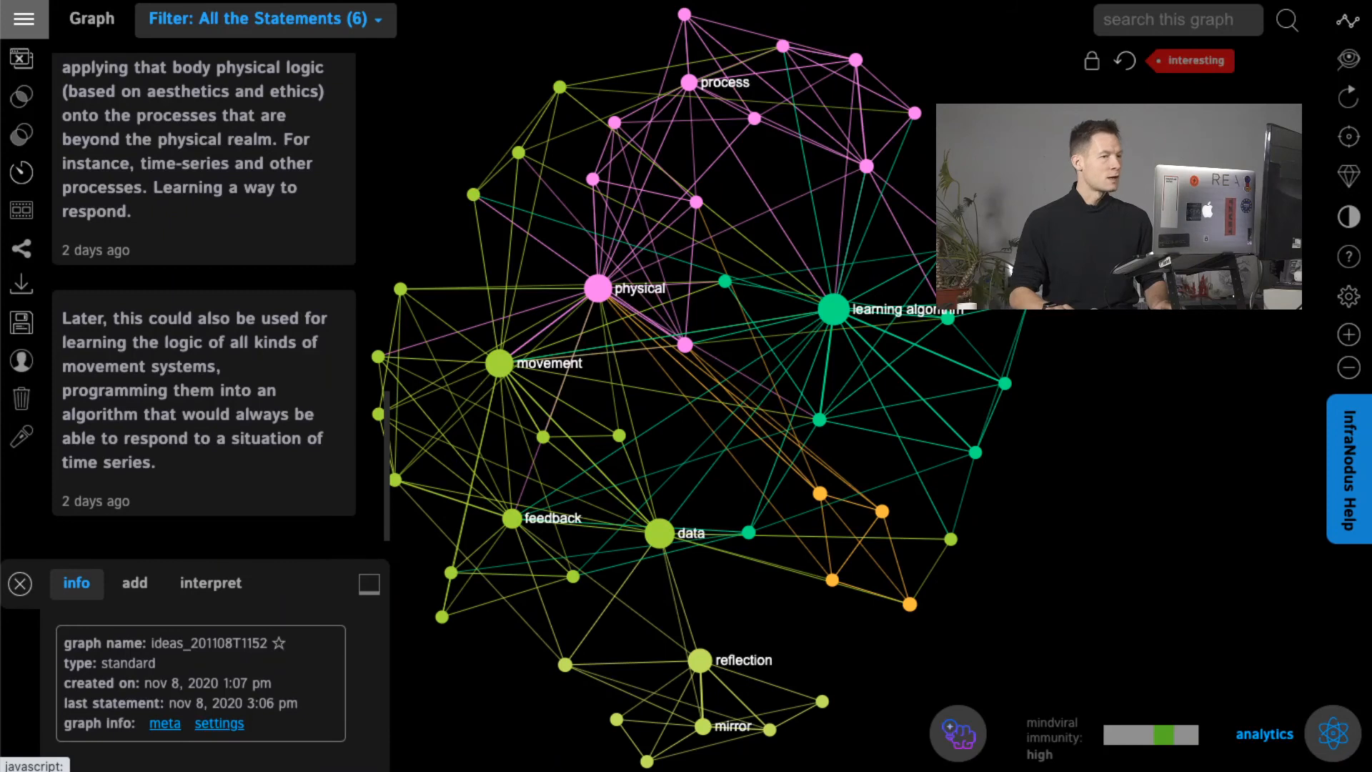
Step: Make the ideas_201108T1152 graph public through the sharing options
click(15, 252)
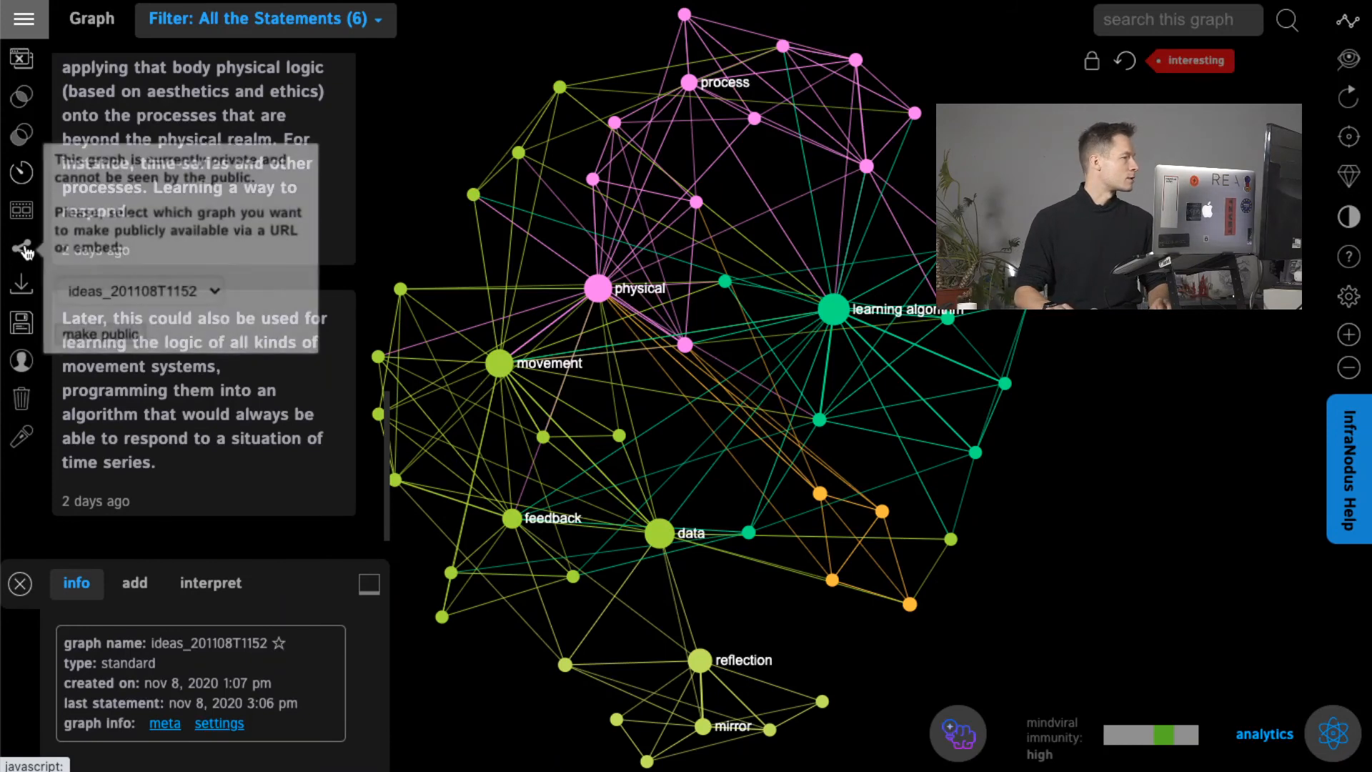
click(108, 327)
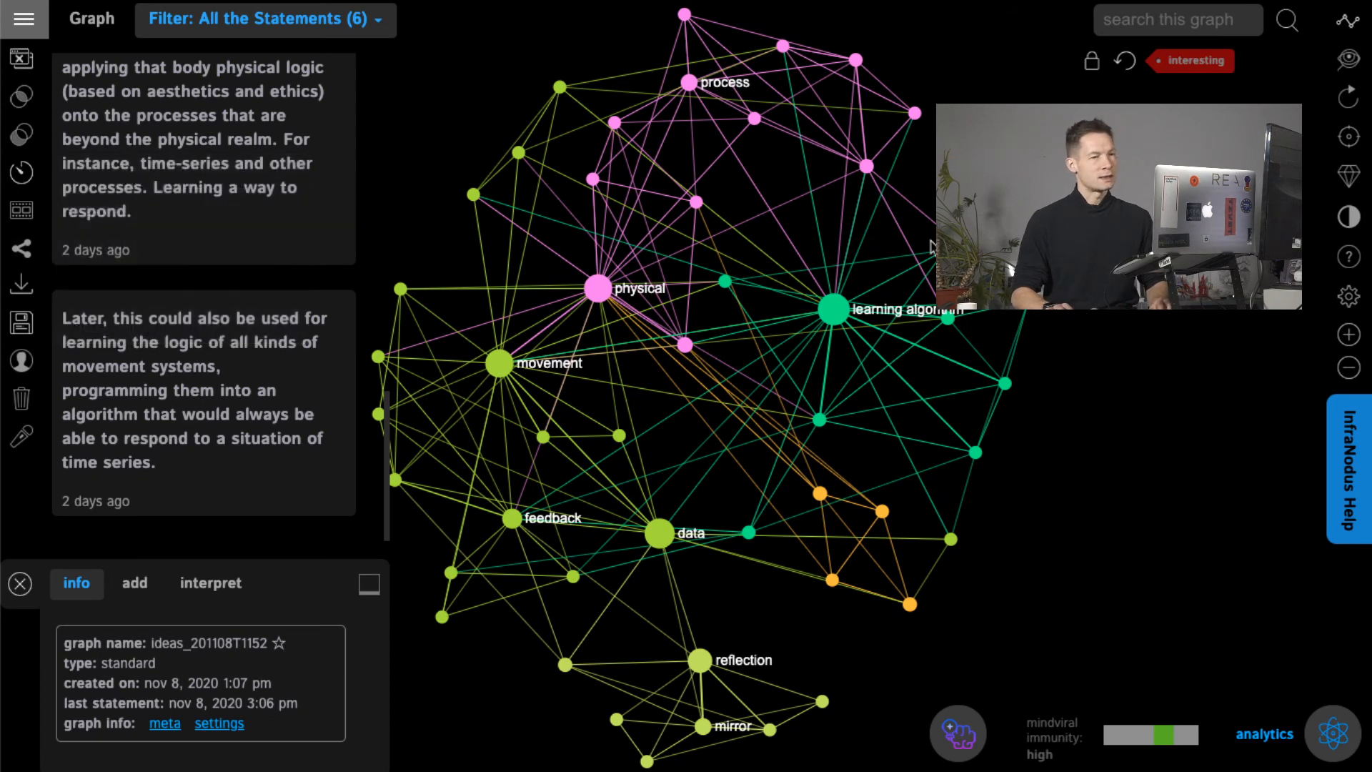